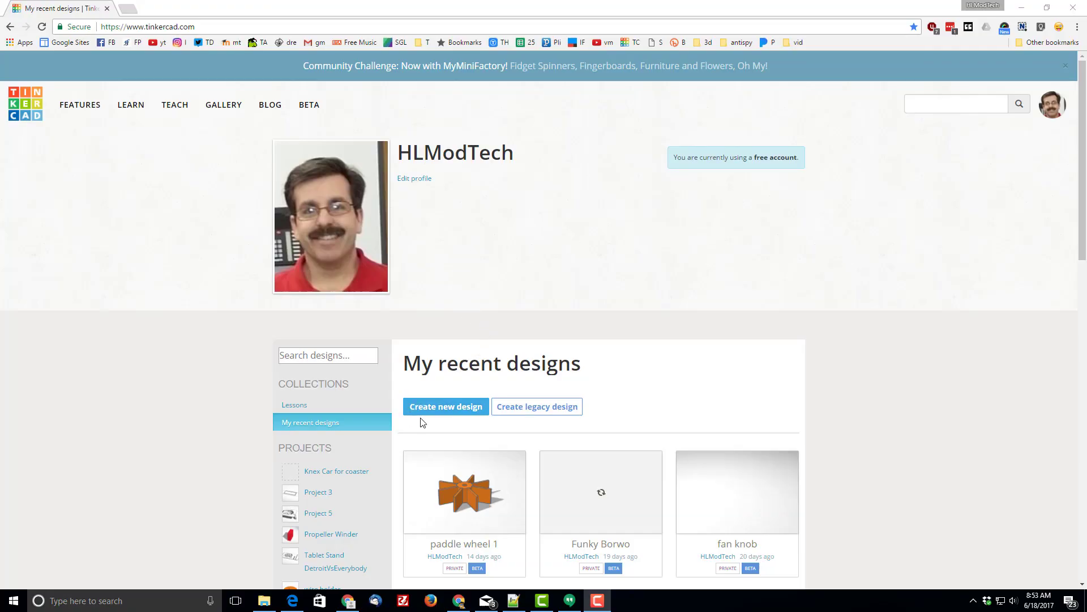
Create a new blank design and rename it 'pirate ship'.
left_click(443, 408)
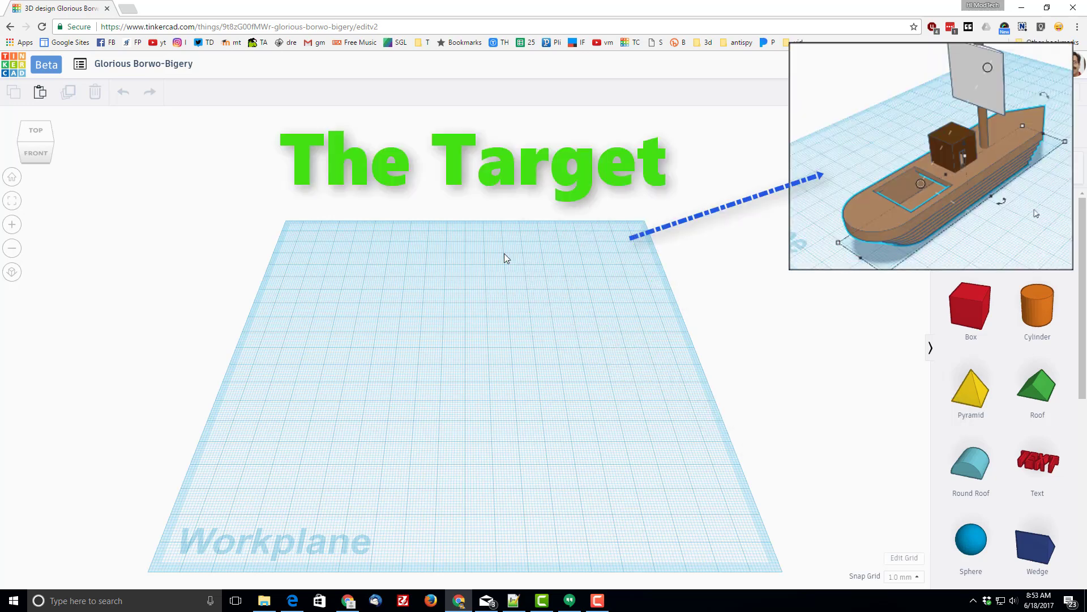
left_click(164, 67)
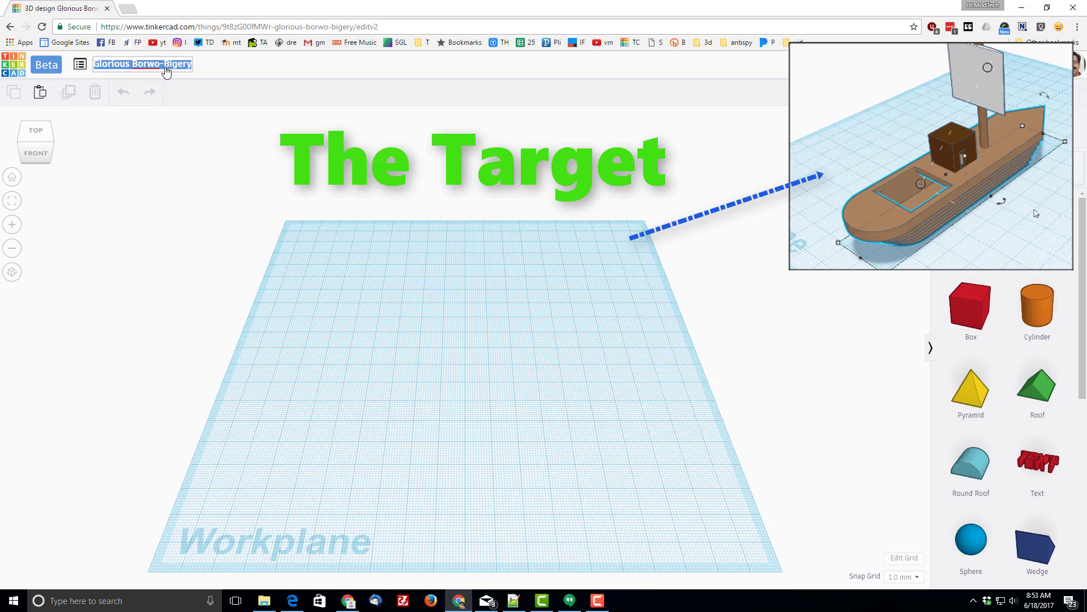
type("pri")
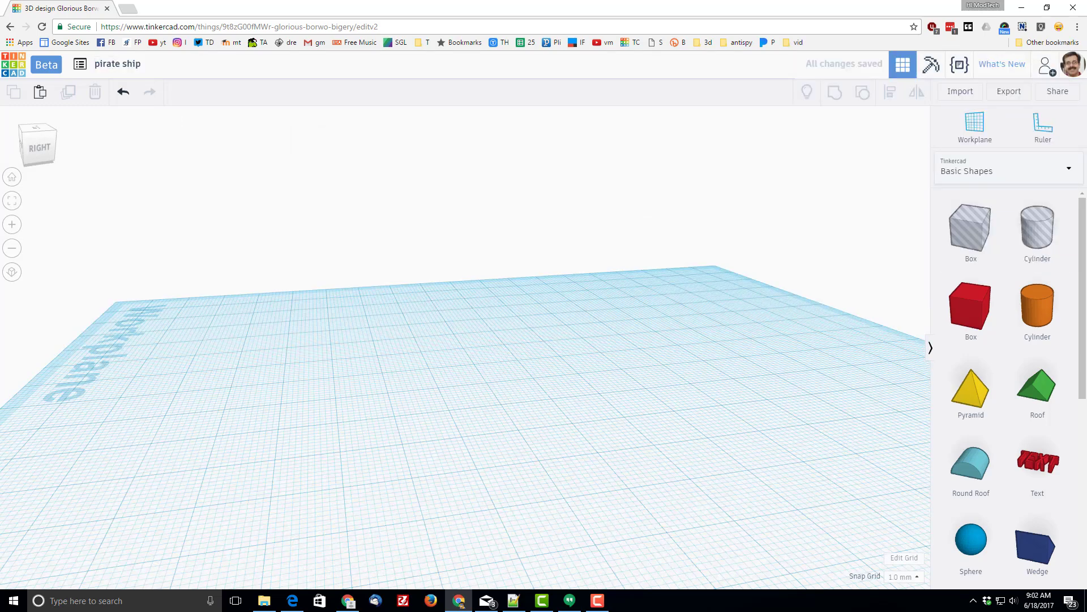
Add a Roof shape, rotate it 90° upright and lift it 5 mm off the grid.
left_click_drag(1030, 410, 614, 397)
right_click_drag(585, 434, 754, 516)
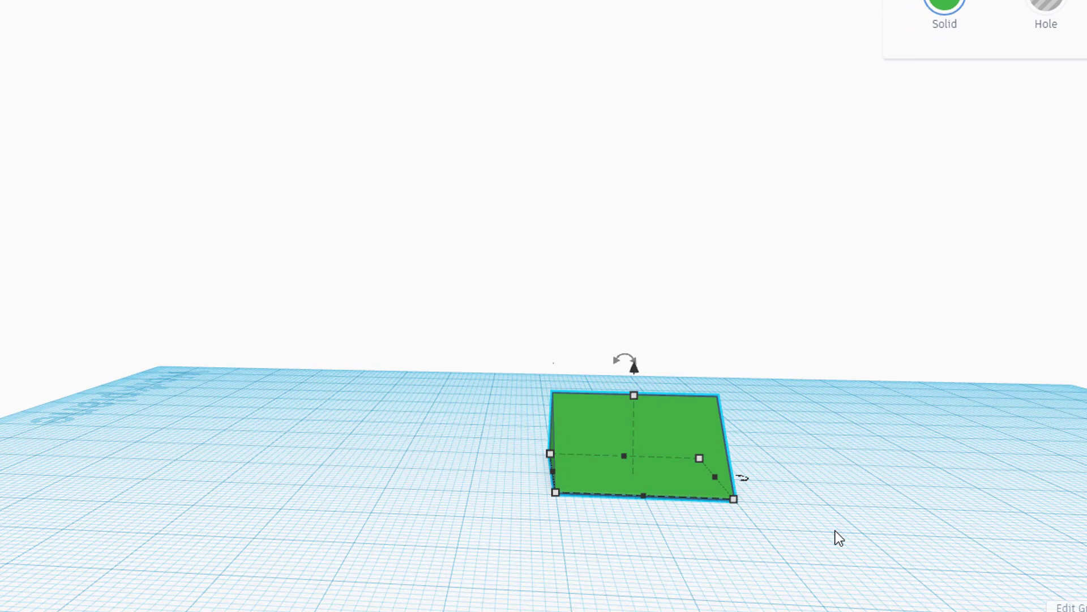
left_click_drag(634, 357, 708, 435)
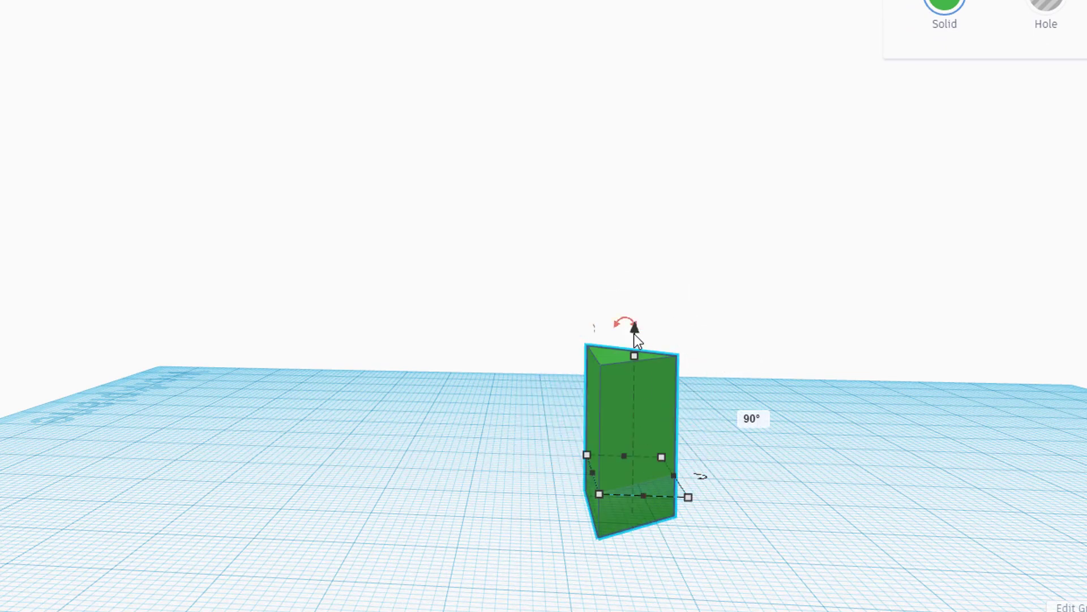
left_click_drag(635, 329, 638, 290)
right_click_drag(601, 479, 649, 394)
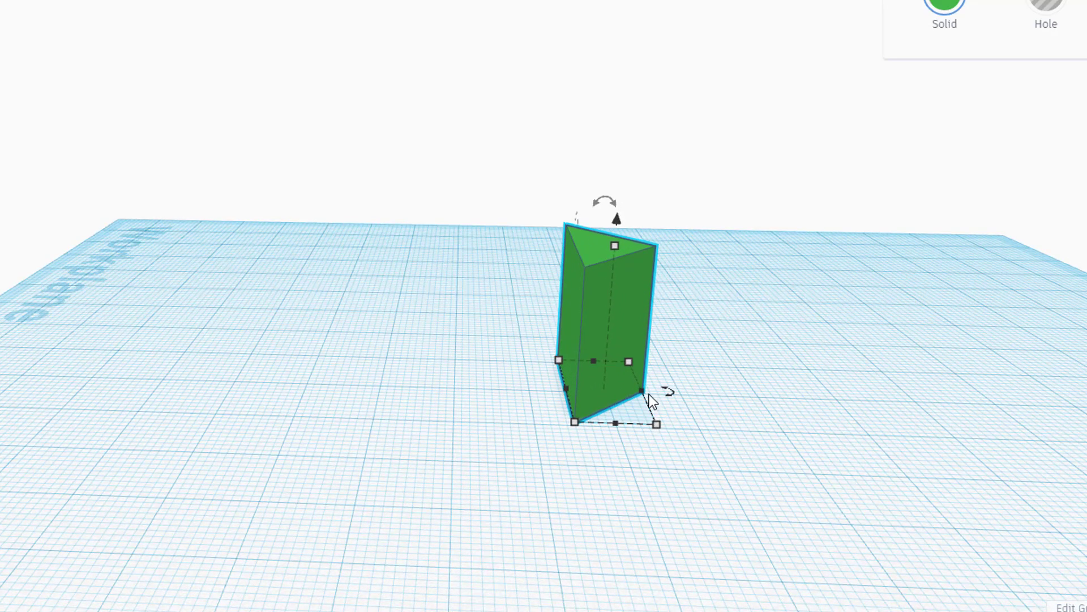
Make the roof wedge 15 mm wide and 2 mm tall.
left_click_drag(657, 393, 682, 392)
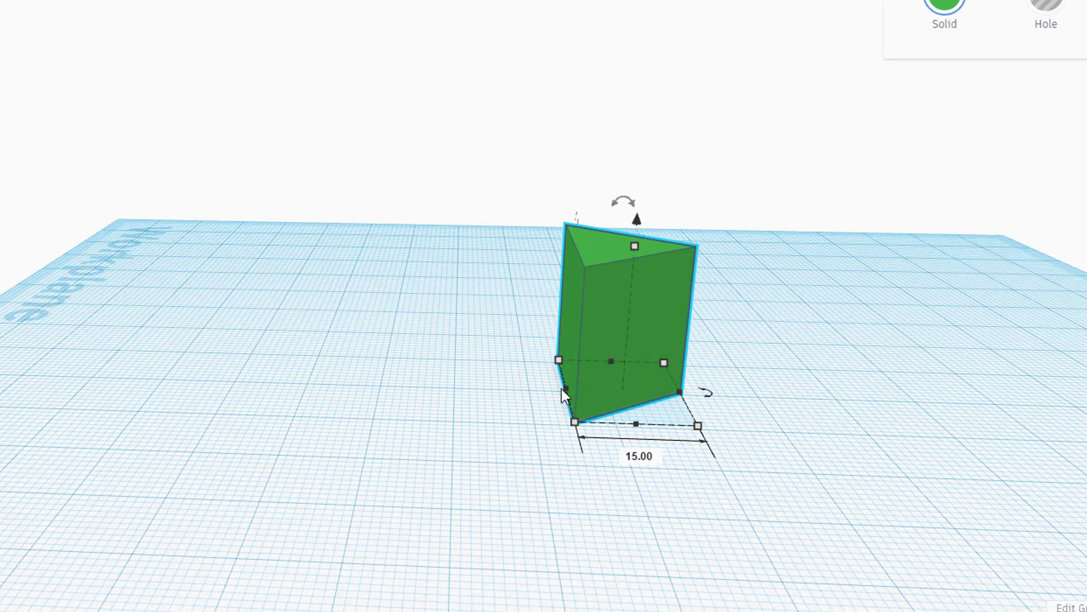
left_click_drag(566, 389, 604, 386)
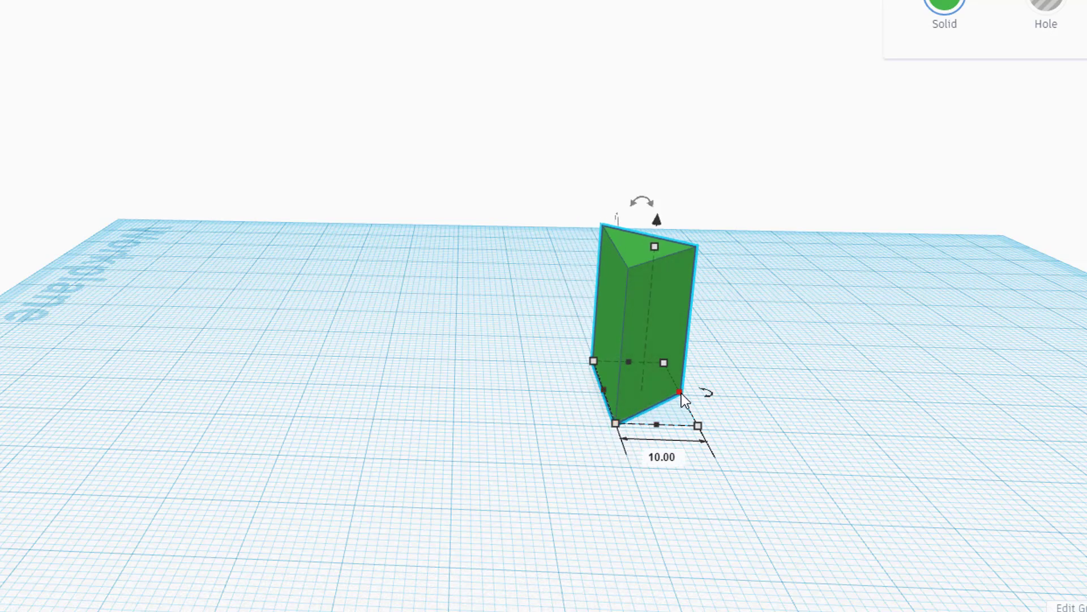
left_click_drag(681, 393, 718, 389)
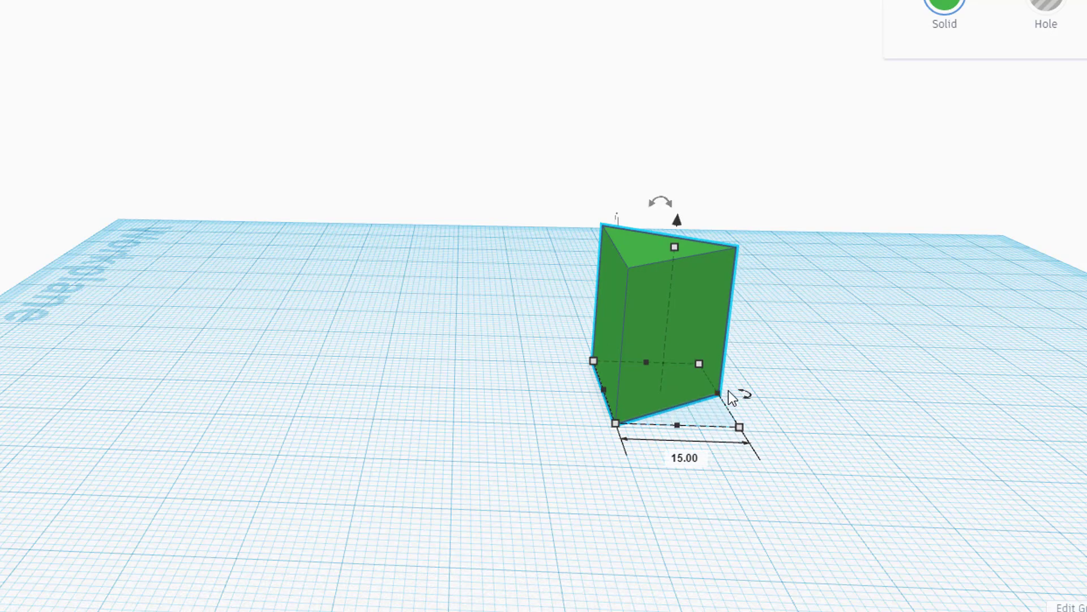
right_click_drag(515, 405, 989, 416)
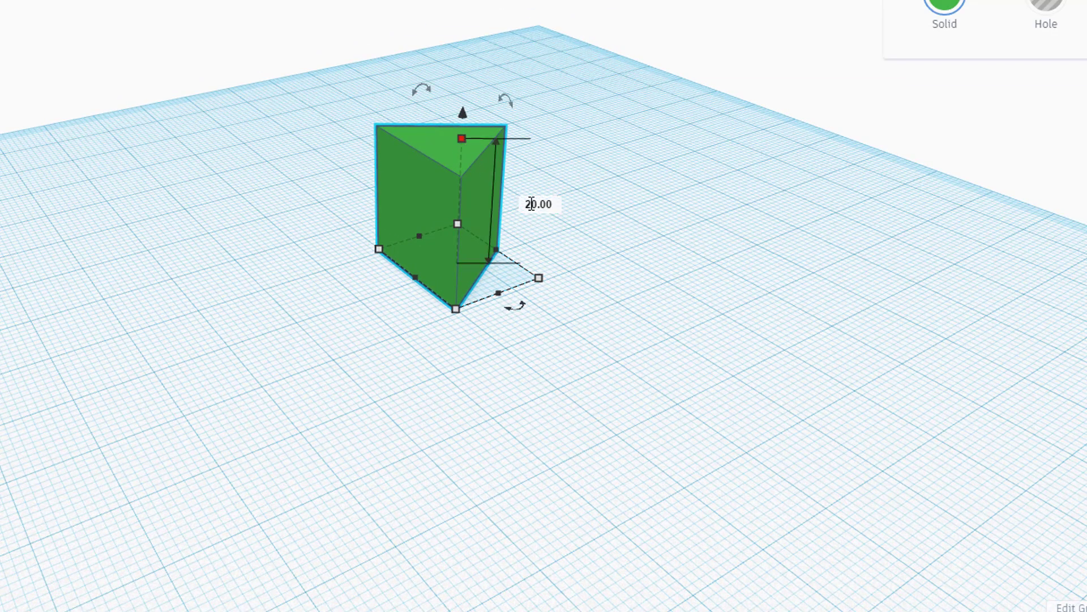
left_click(530, 202)
type("2")
key("Return")
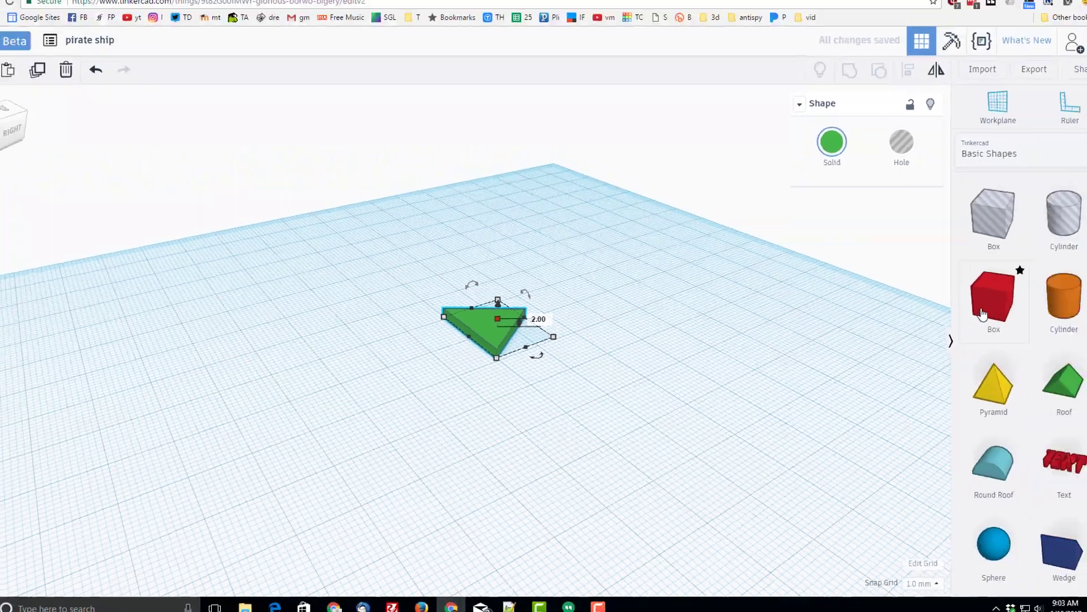
Add a box behind the bow, flatten it to 2 mm and set its length to 60 mm.
left_click_drag(971, 306, 436, 367)
right_click_drag(546, 382, 431, 405)
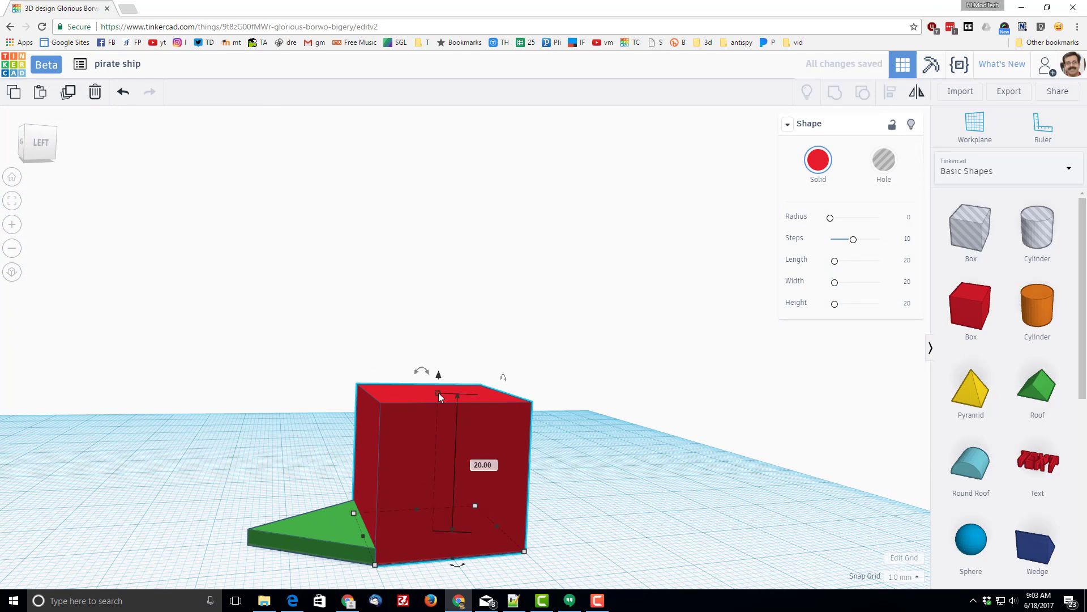
left_click_drag(436, 463, 433, 513)
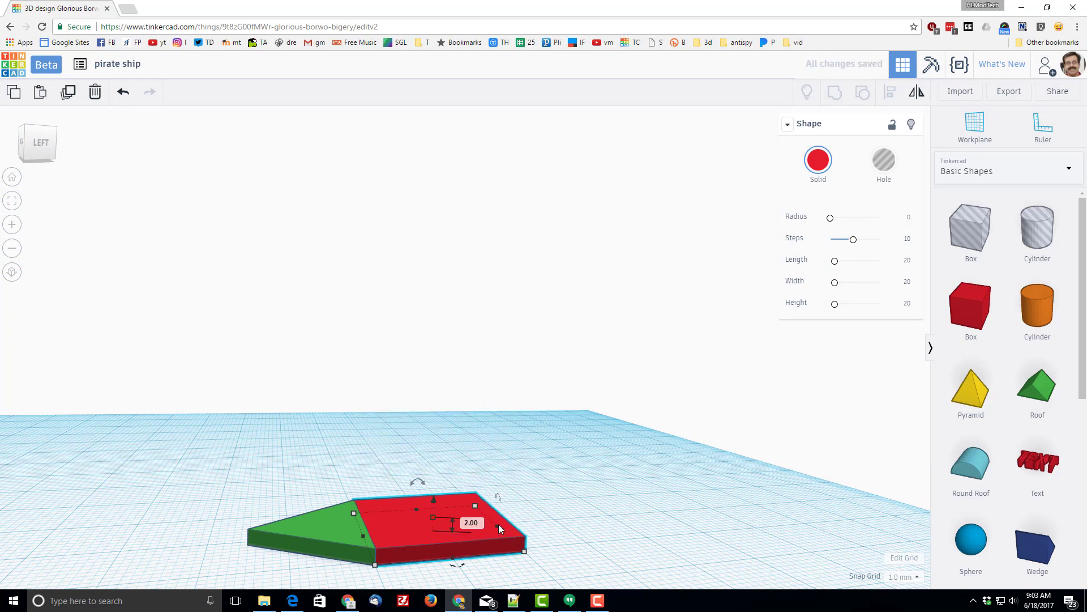
left_click_drag(498, 524, 698, 504)
left_click(604, 559)
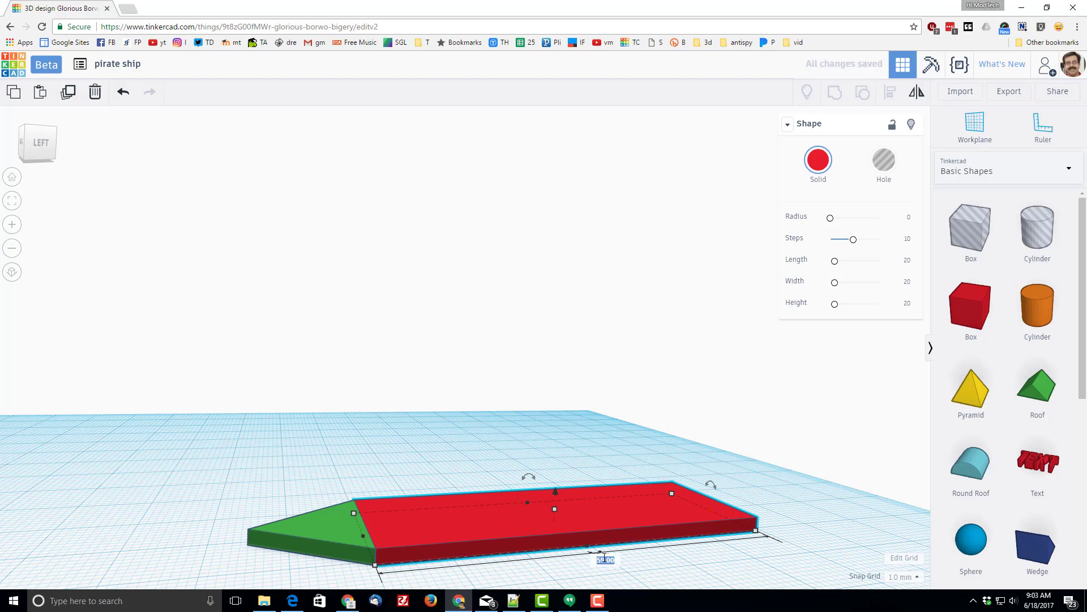
type("60")
key("Return")
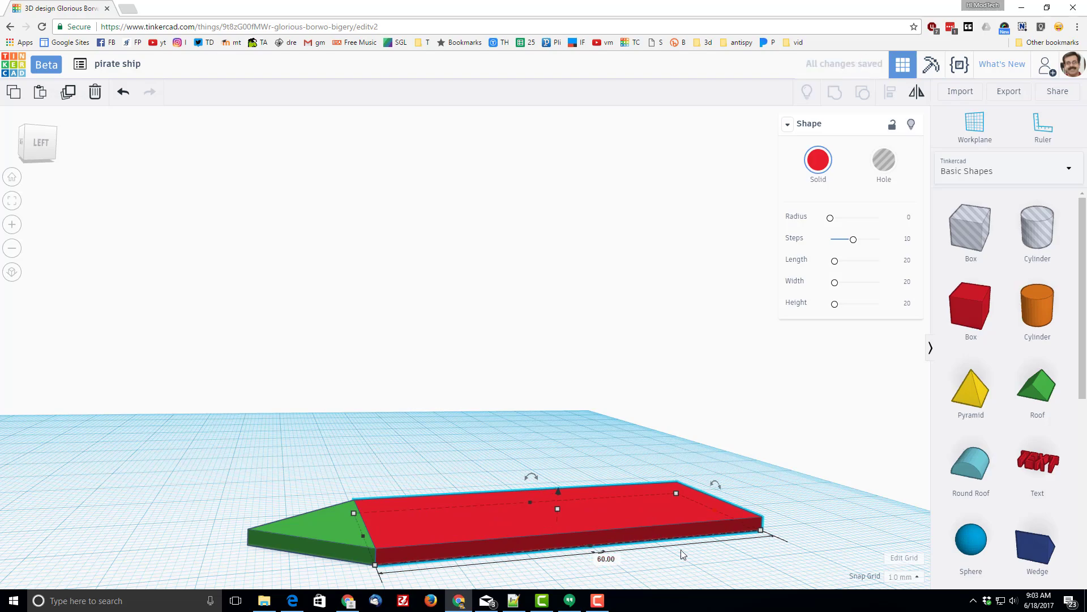
right_click_drag(683, 555, 459, 534)
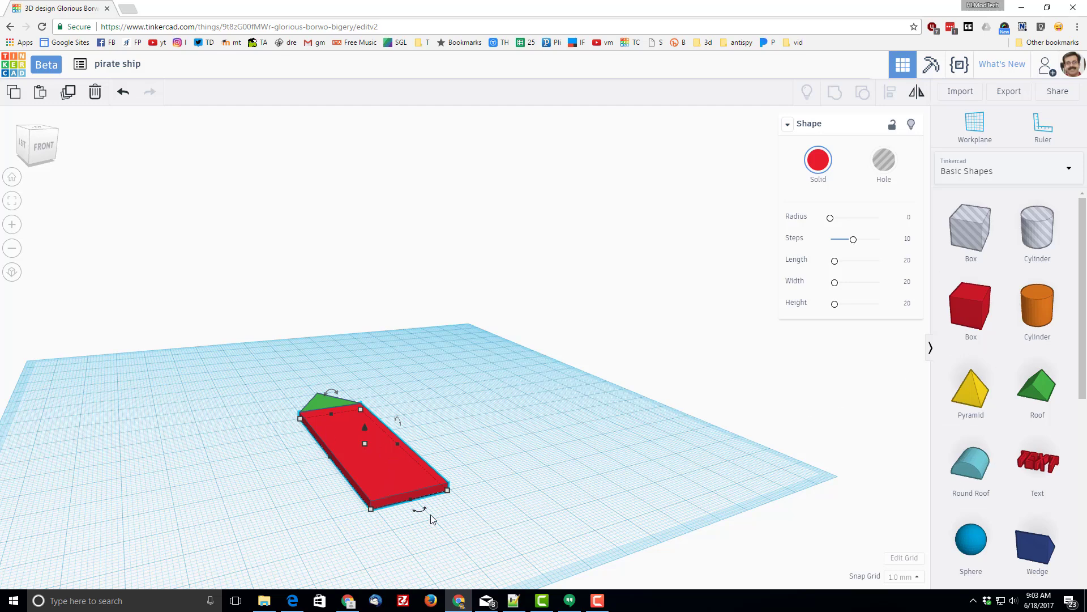
Add a Round Roof, rotate it 90° upright, and place it against the box, raised 5 mm.
left_click_drag(950, 483, 498, 507)
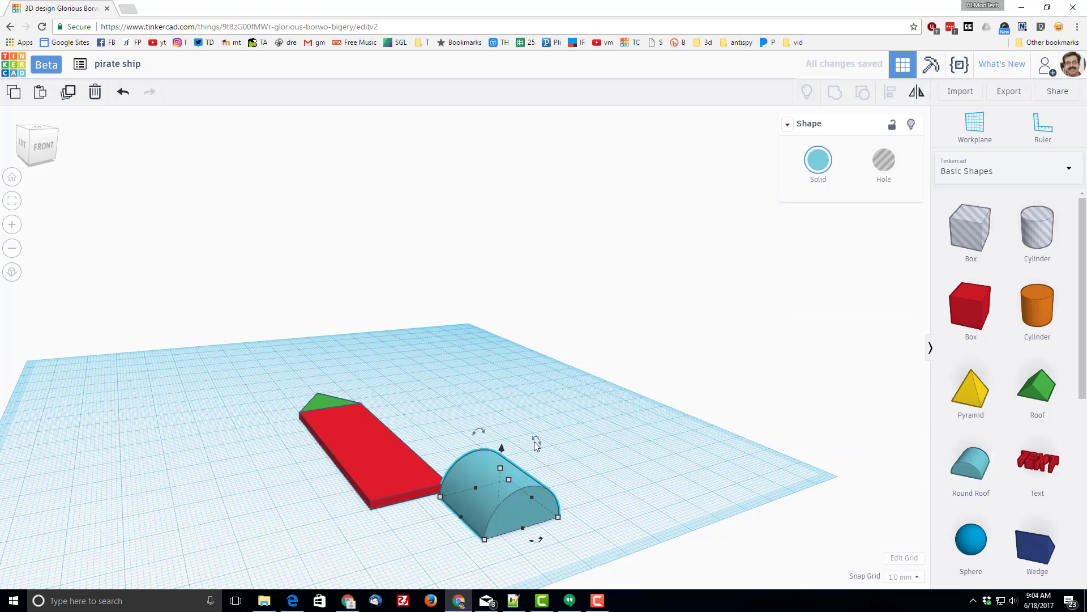
right_click_drag(537, 445, 581, 426)
left_click_drag(579, 420, 617, 479)
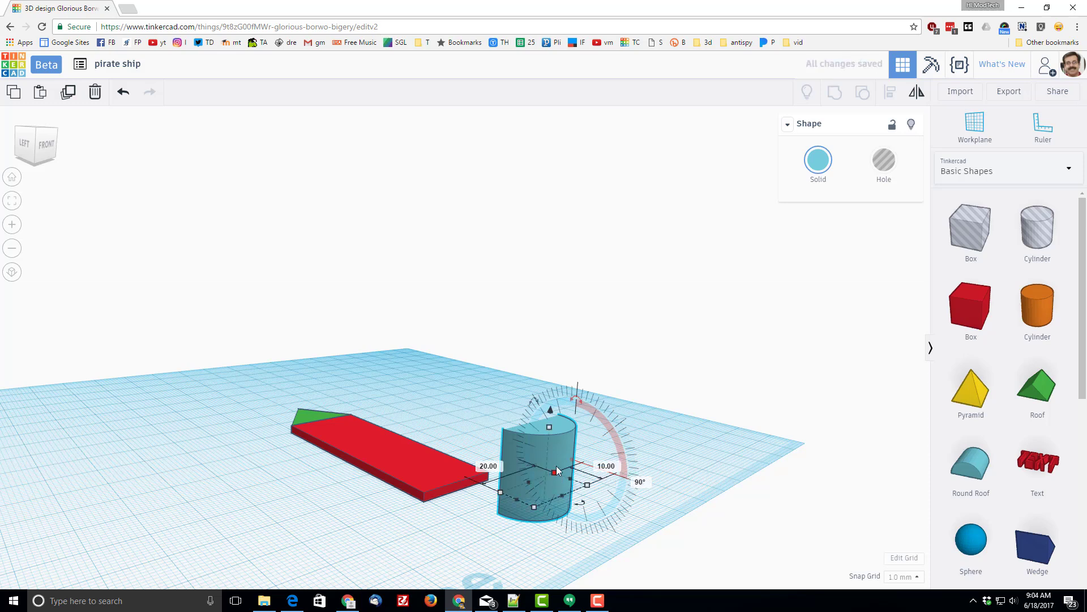
left_click_drag(556, 474, 483, 460)
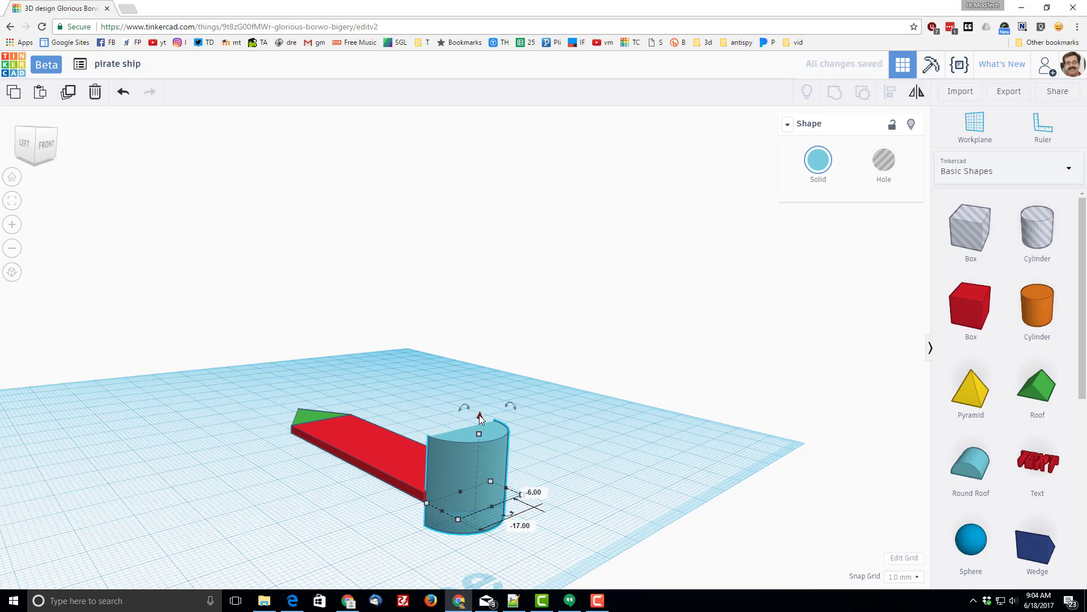
left_click_drag(479, 417, 477, 395)
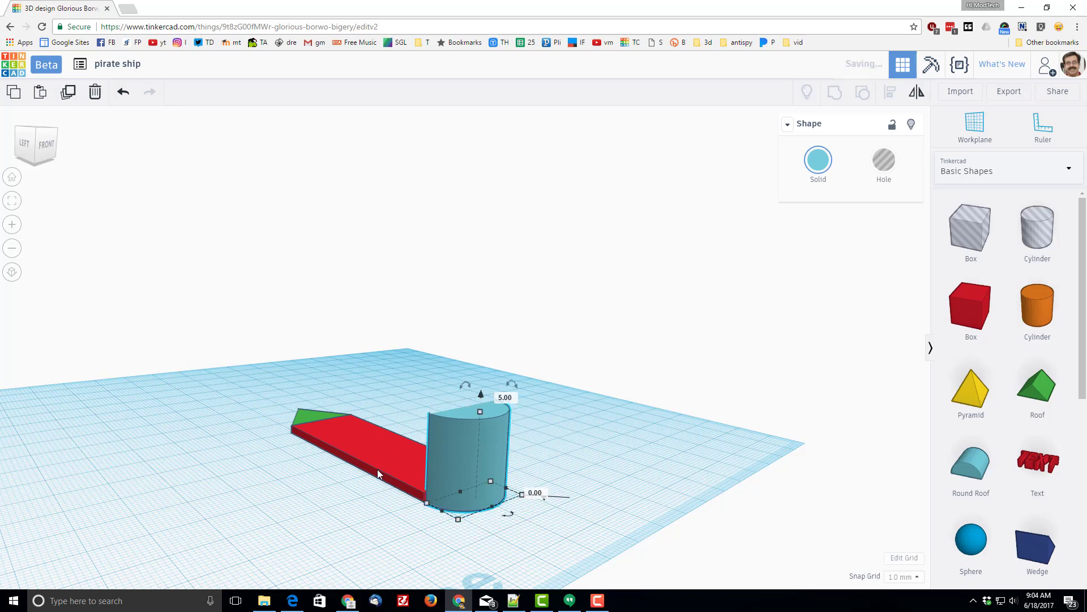
right_click_drag(377, 469, 585, 449)
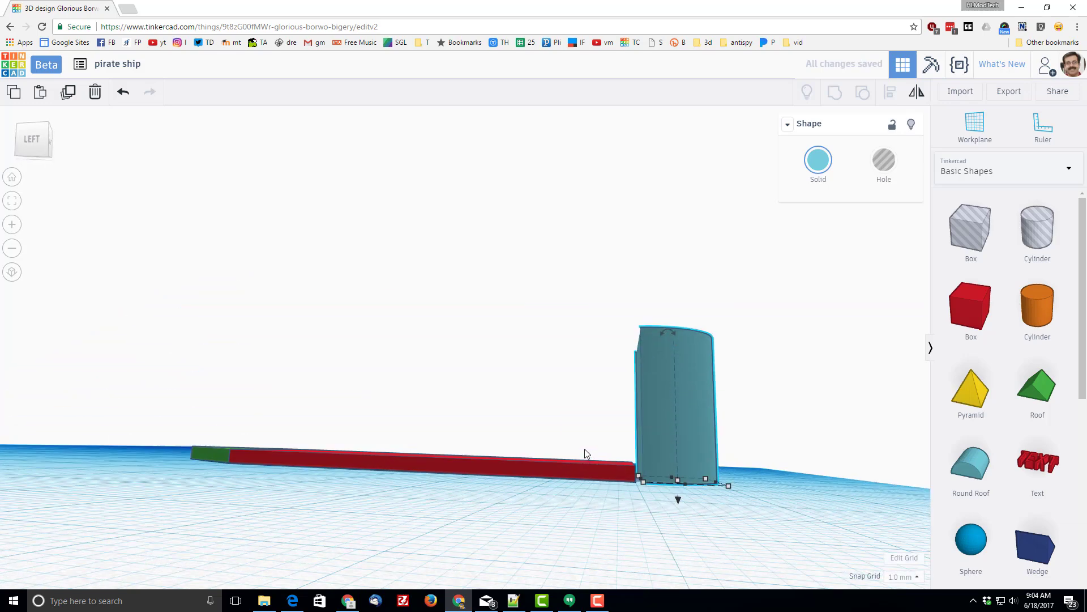
key("Left")
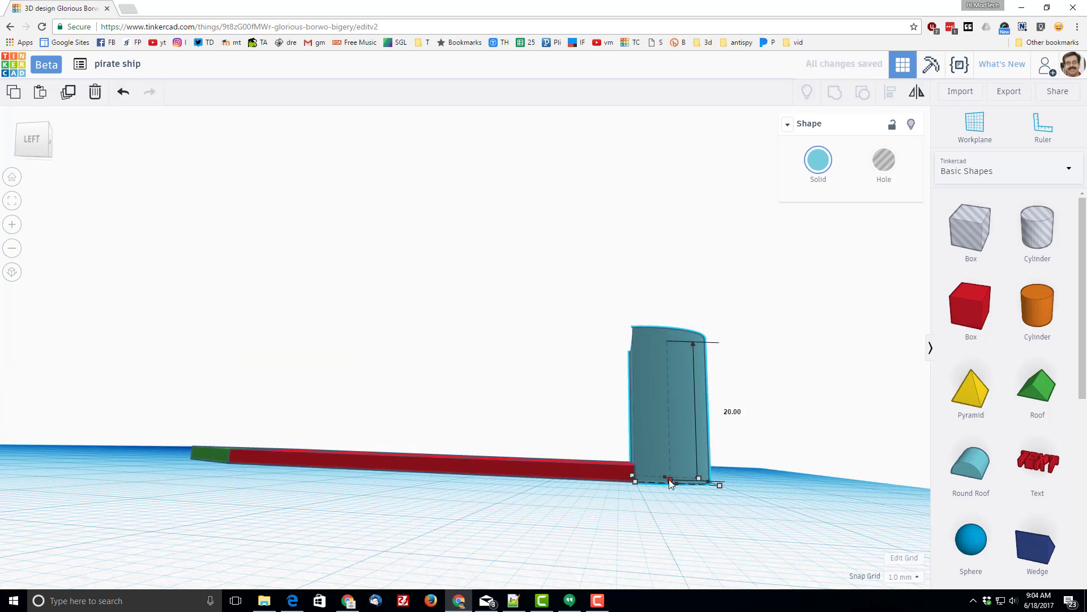
Set the half-cylinder's height to 2 mm and select all three hull pieces.
right_click_drag(664, 377, 655, 470)
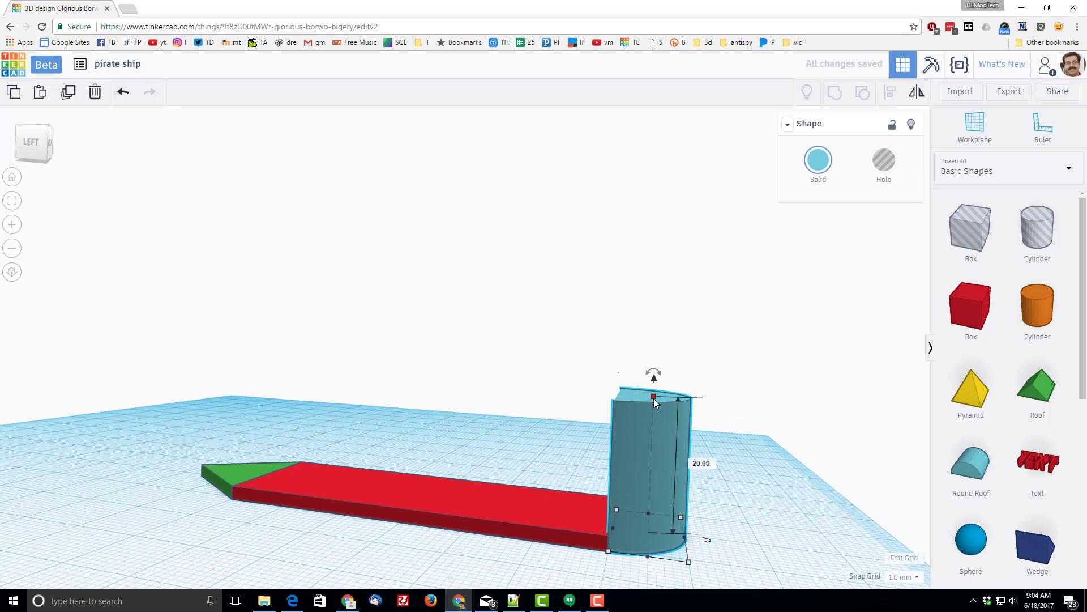
left_click(707, 465)
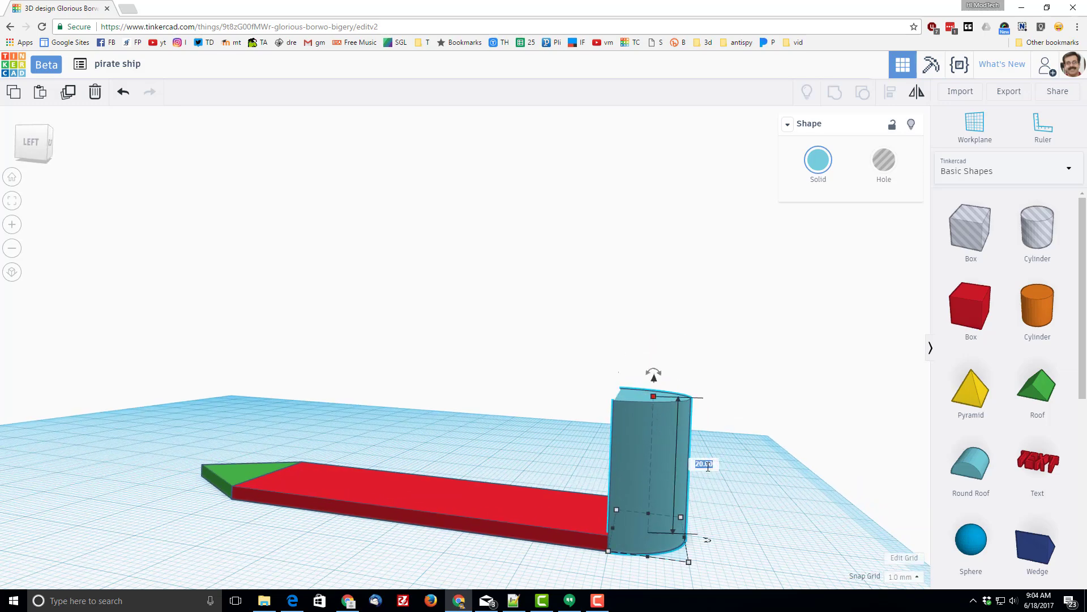
type("2")
key("Return")
right_click_drag(674, 458, 232, 433)
left_click_drag(231, 389, 404, 565)
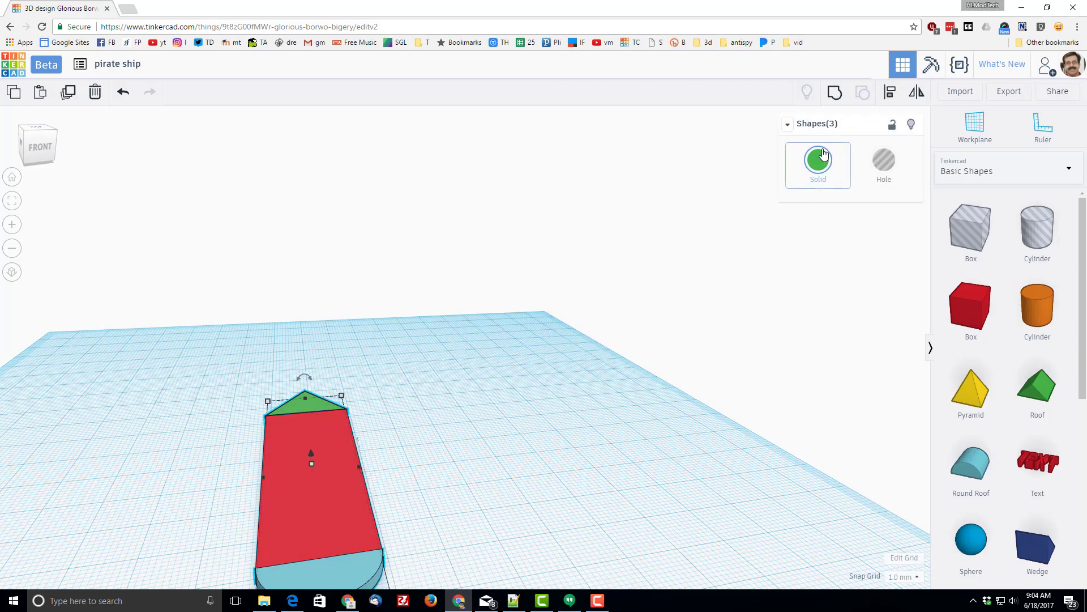
Group the three hull pieces into one shape and colour it brown.
left_click(834, 93)
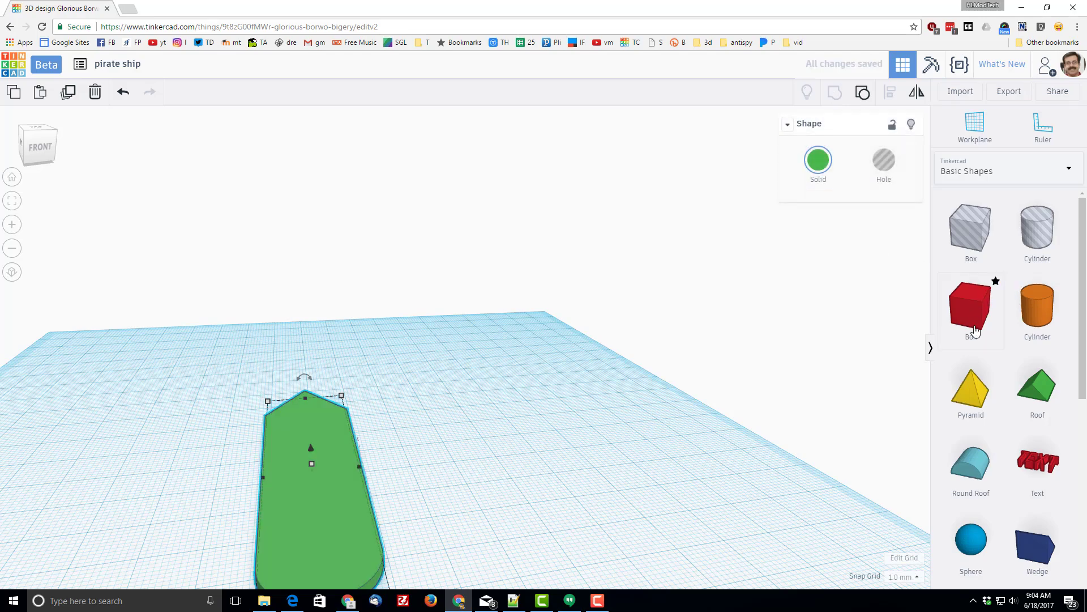
left_click(818, 164)
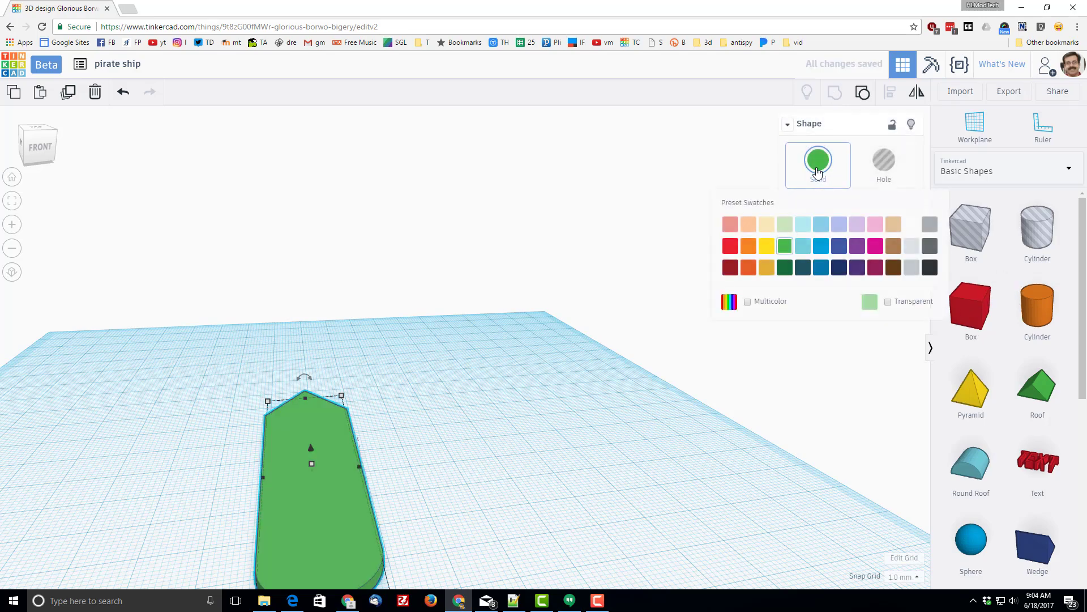
left_click(893, 252)
Duplicate the brown hull slab with Ctrl+D and raise the copy 2 mm.
right_click_drag(485, 342, 341, 331)
left_click(342, 441)
key("ctrl+d")
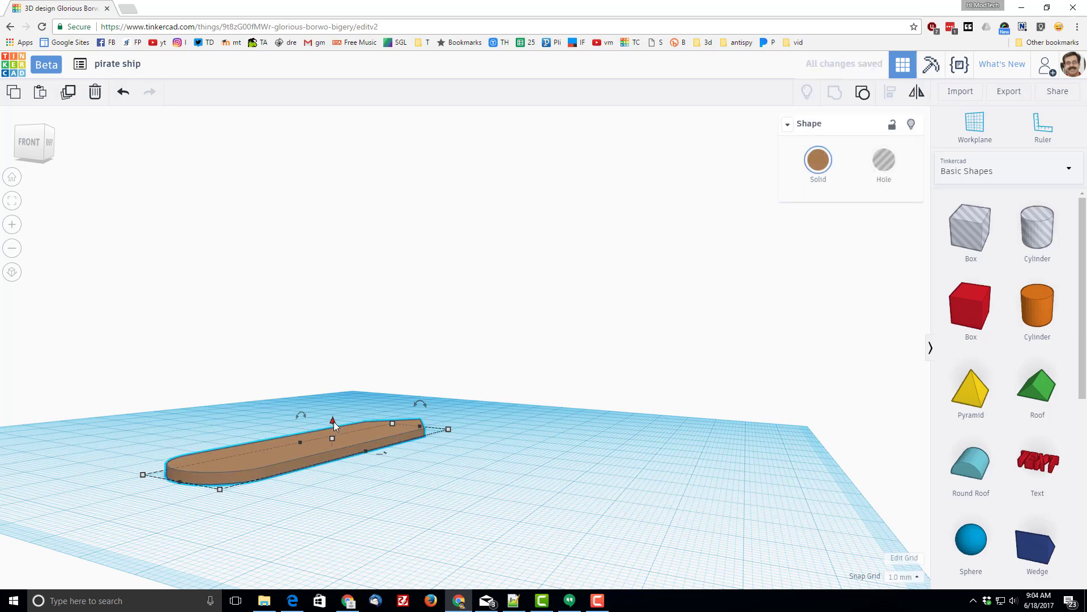
left_click_drag(334, 421, 333, 411)
right_click_drag(273, 481, 331, 484)
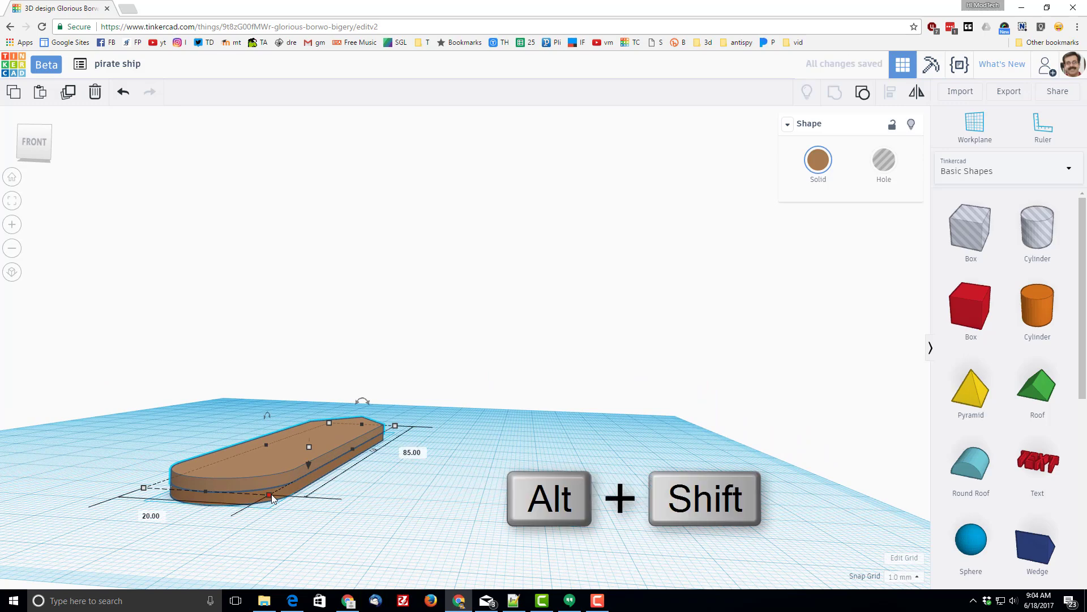
Set the snap grid to 0.5 mm and resize the top slab to 89.25 × 21.00, 2 mm tall.
left_click(903, 577)
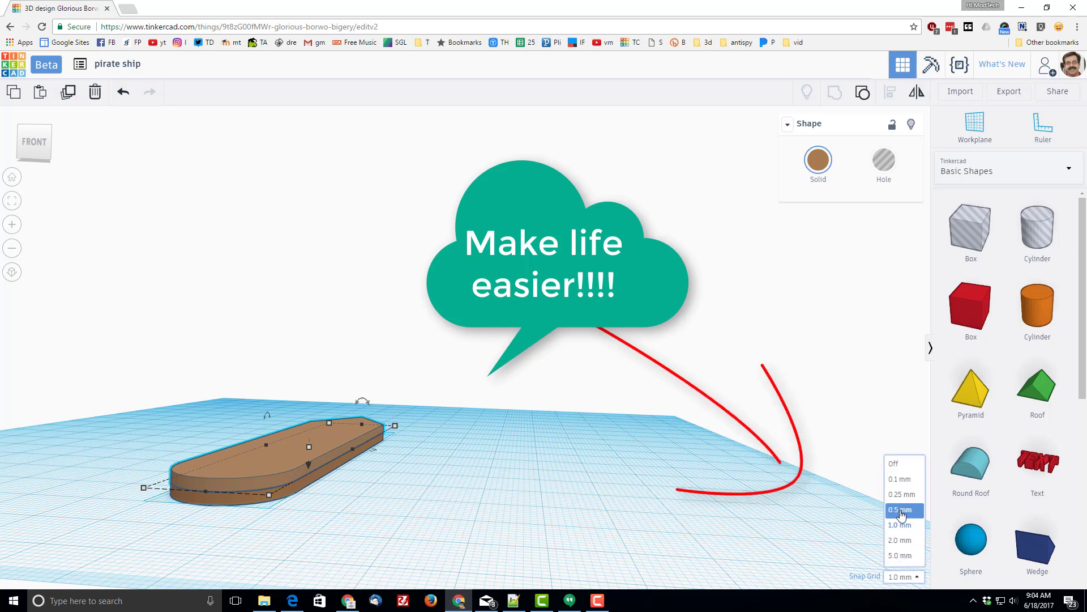
left_click(901, 509)
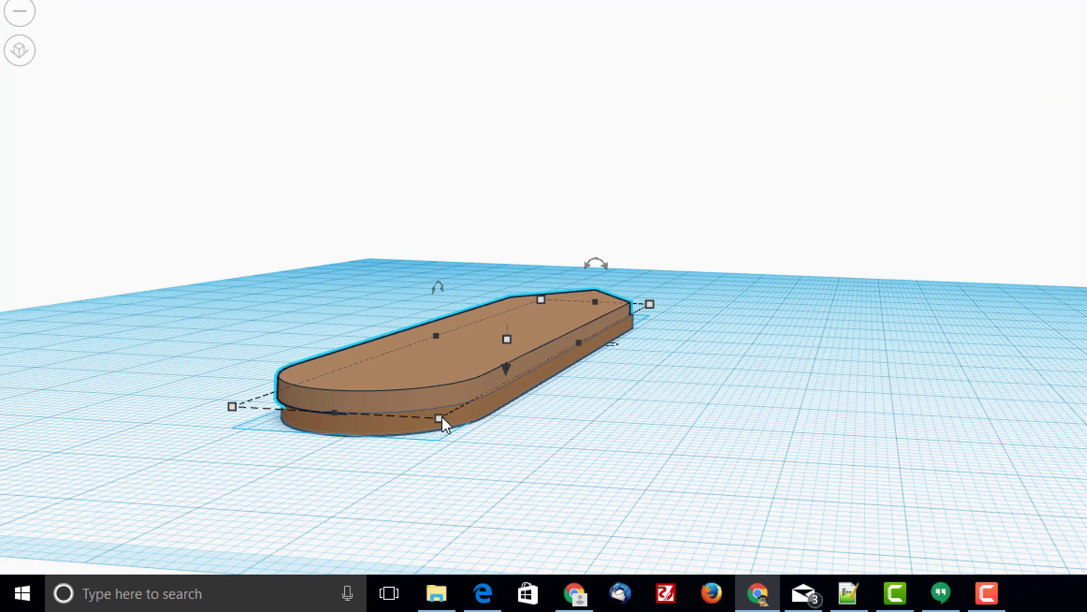
left_click_drag(442, 421, 442, 426, "alt+shift")
right_click_drag(488, 453, 492, 364)
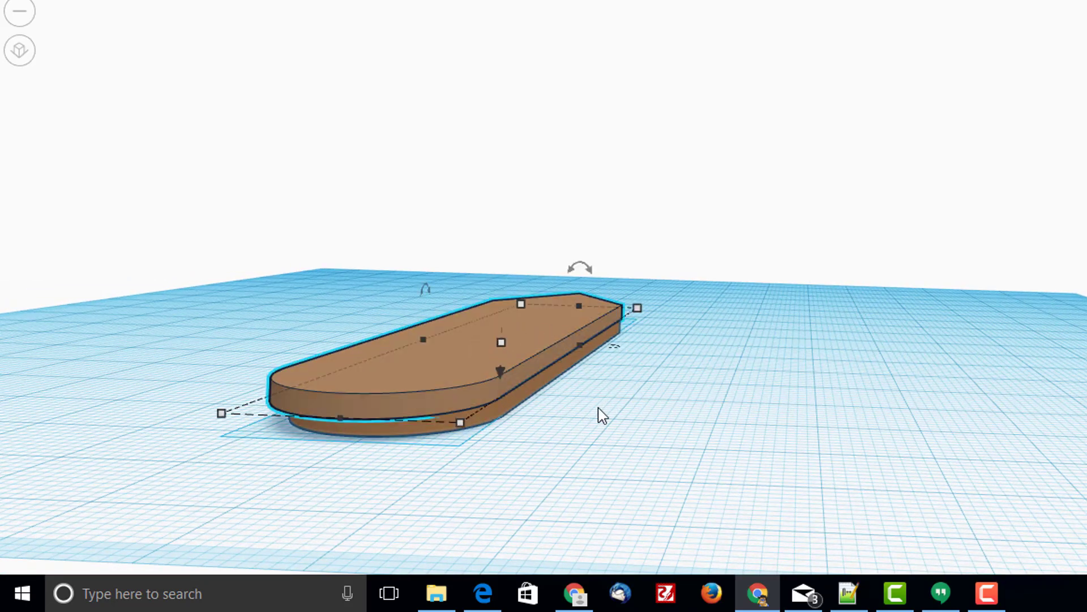
right_click_drag(602, 415, 513, 348)
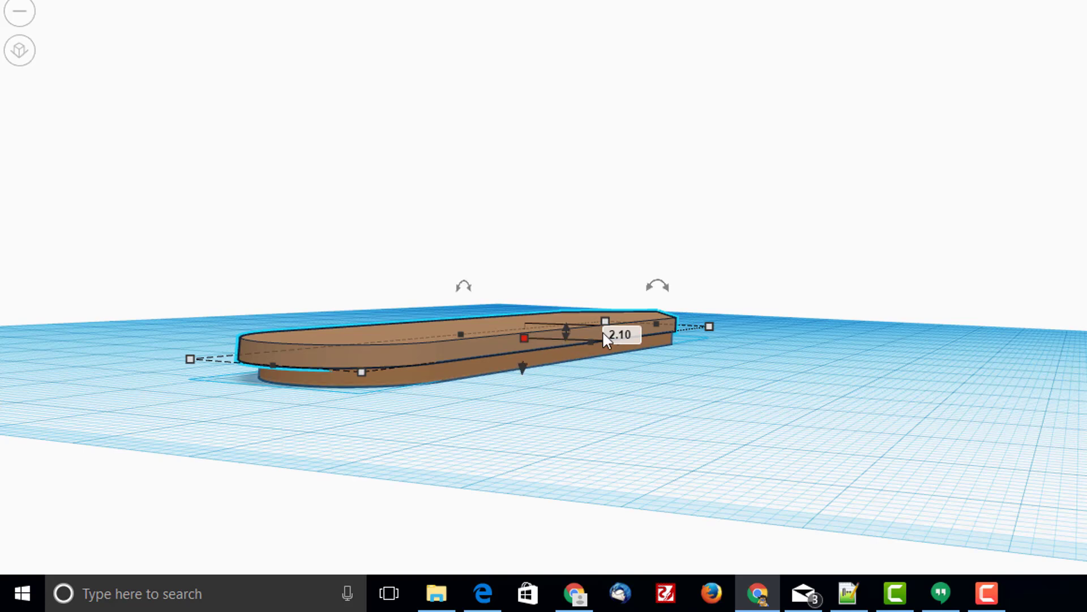
left_click(611, 333)
type("2")
key("Return")
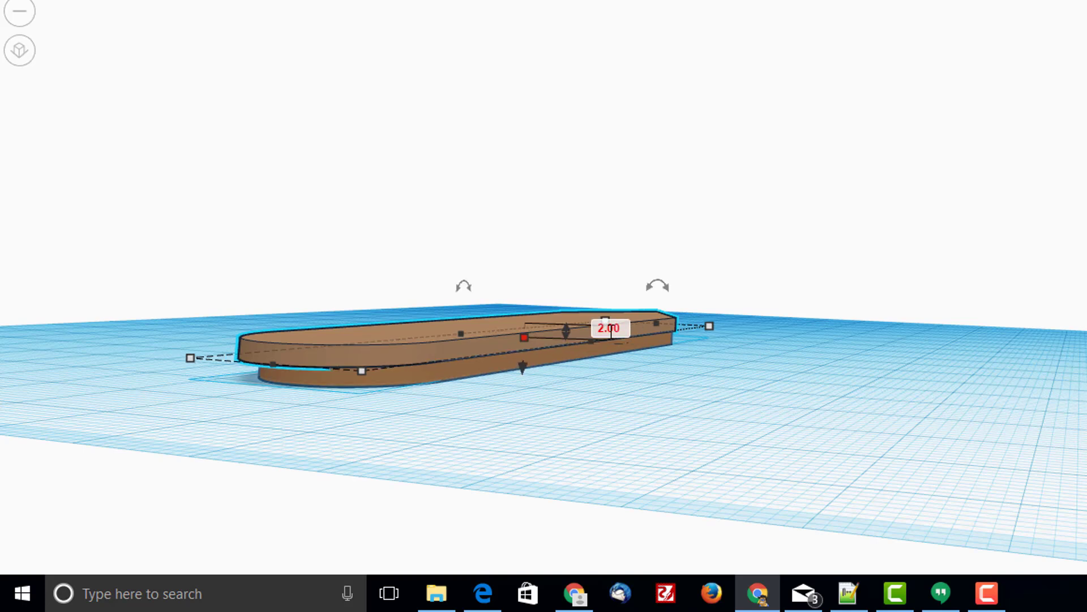
left_click(471, 410)
Lift the top slab onto the stack, fine-tuning its elevation by half a millimetre.
right_click_drag(471, 410, 446, 366)
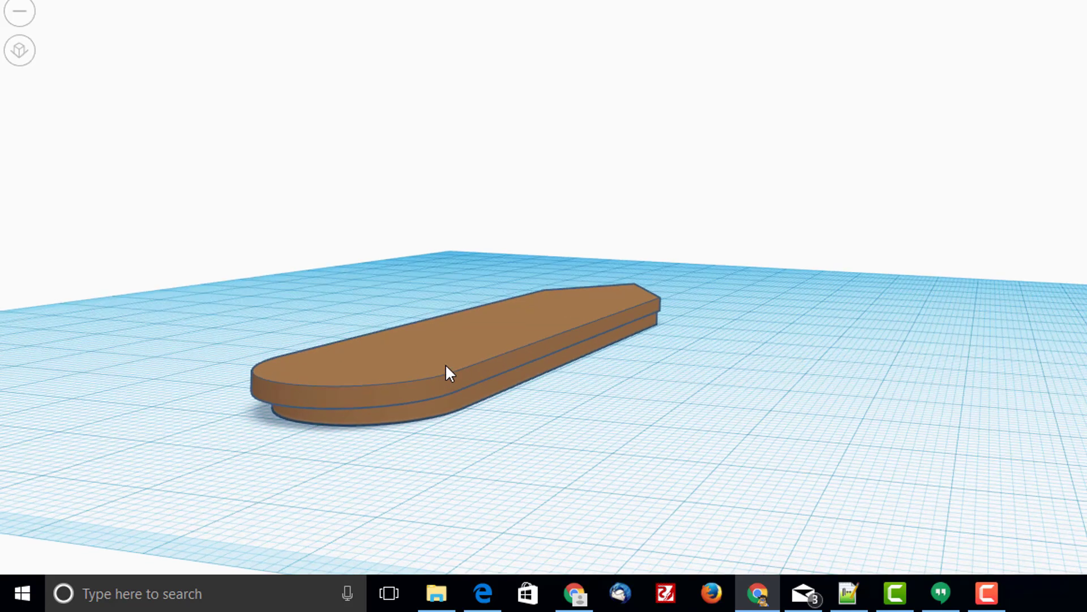
left_click(446, 366)
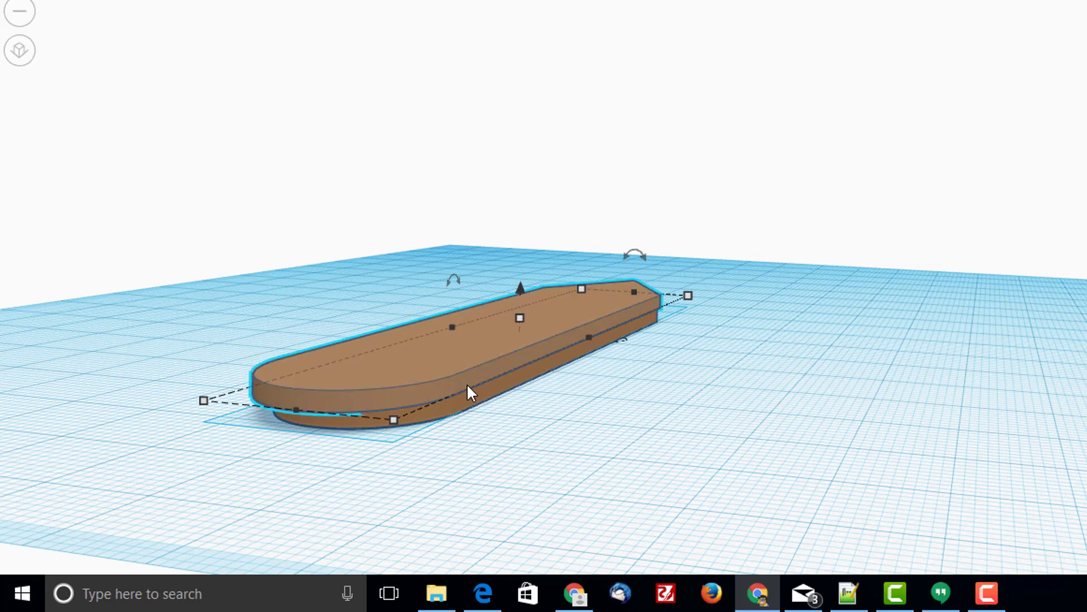
left_click_drag(519, 284, 513, 270)
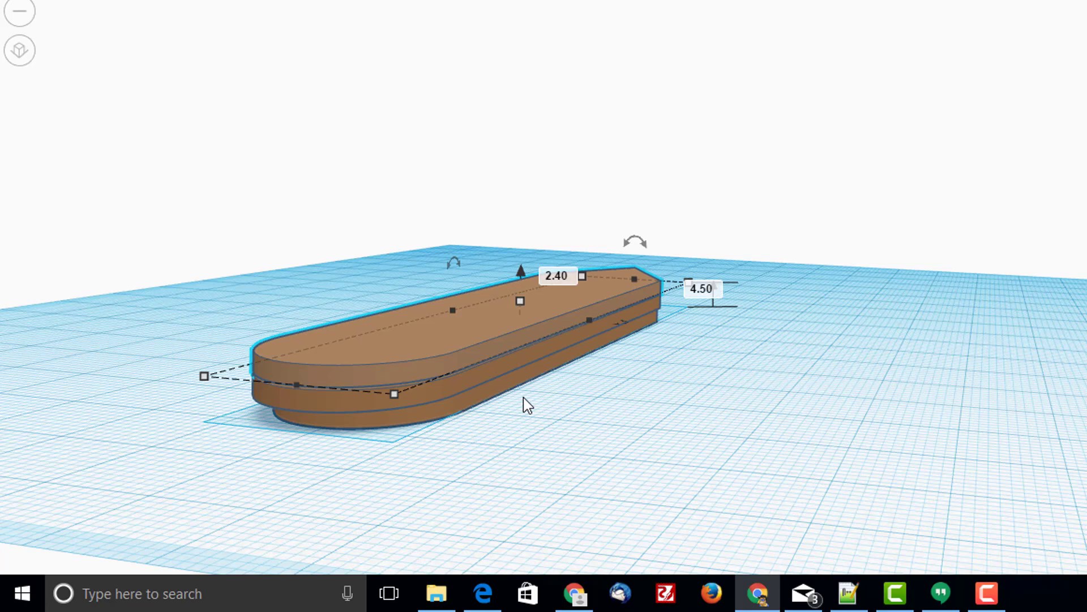
right_click_drag(522, 402, 629, 399)
right_click_drag(379, 339, 376, 368)
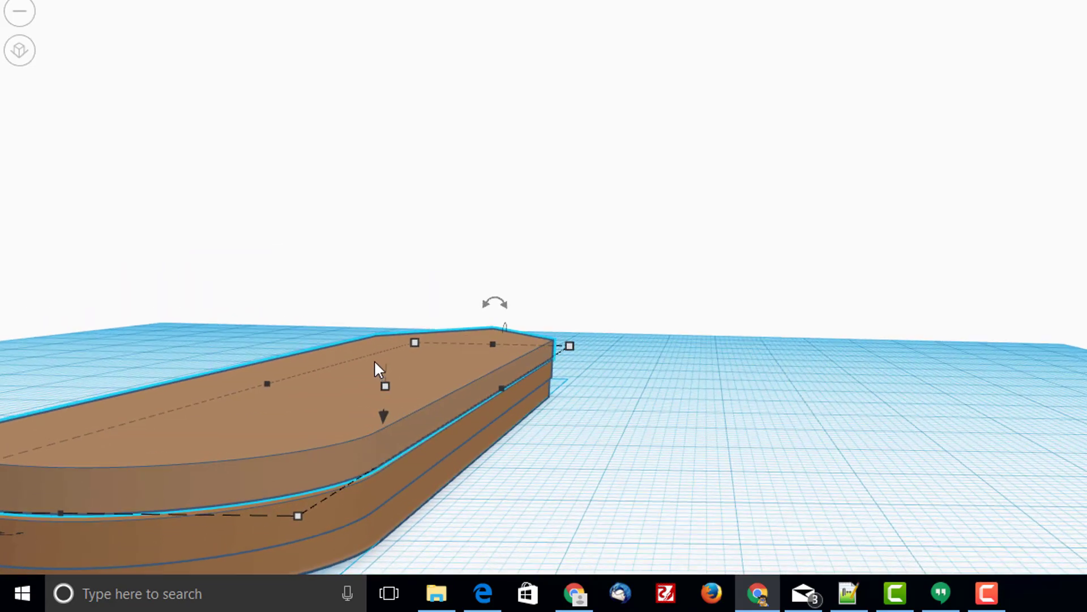
left_click(383, 413)
left_click_drag(384, 420, 386, 421)
Lengthen the next slab step by step to 93.50 mm.
right_click_drag(400, 429, 516, 481)
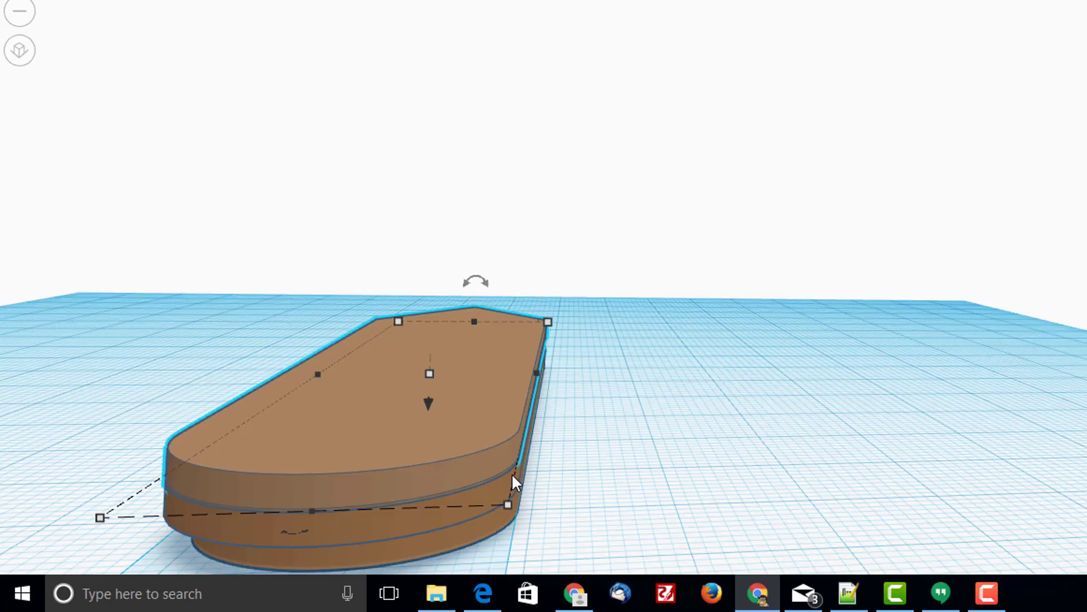
mouse_move(509, 507)
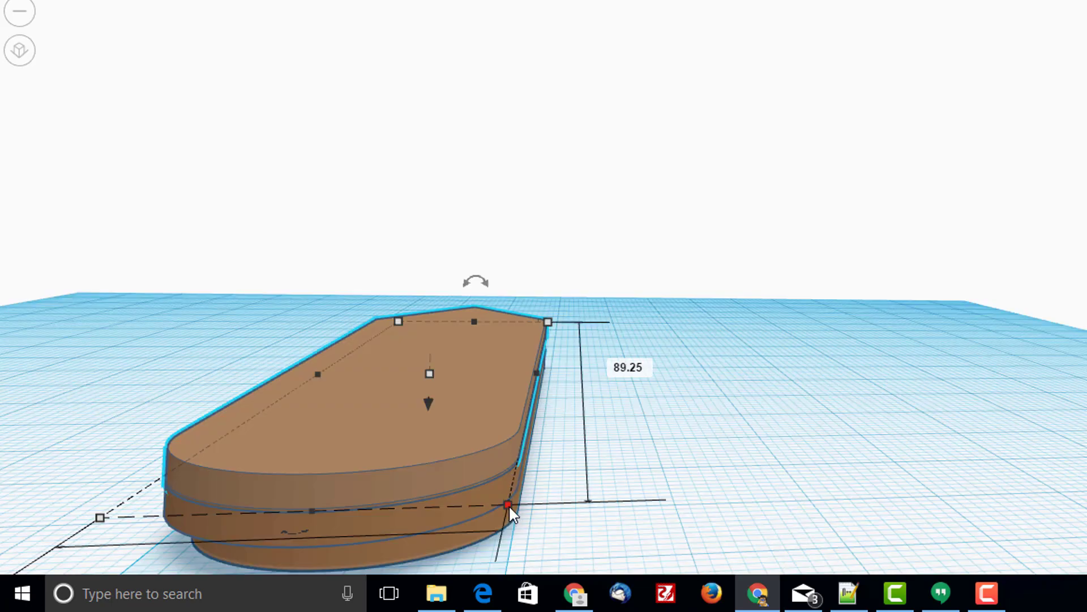
left_click_drag(509, 508, 511, 510)
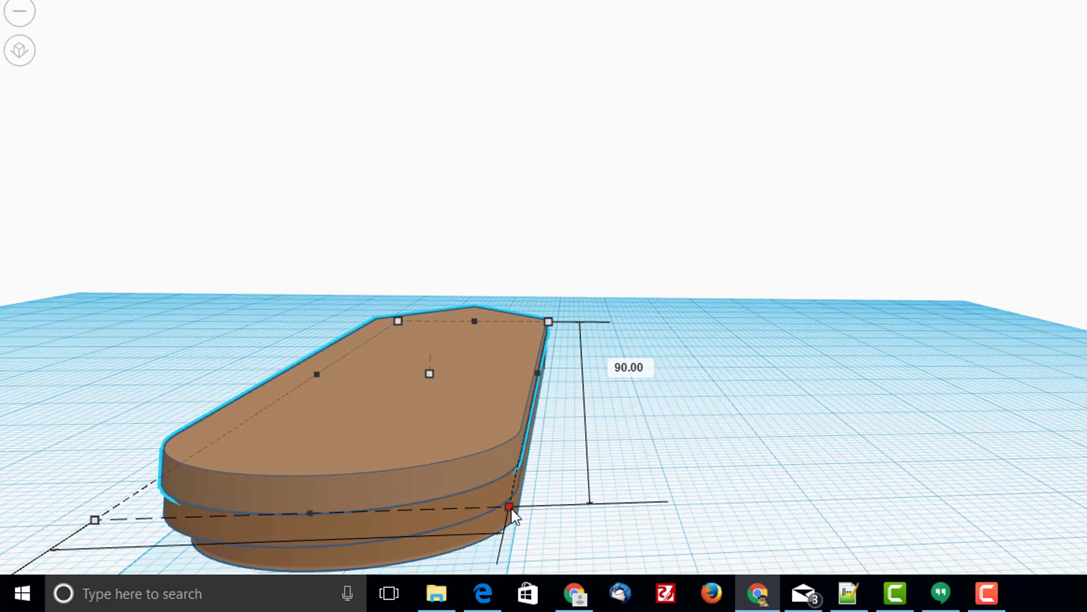
right_click_drag(723, 510, 704, 355)
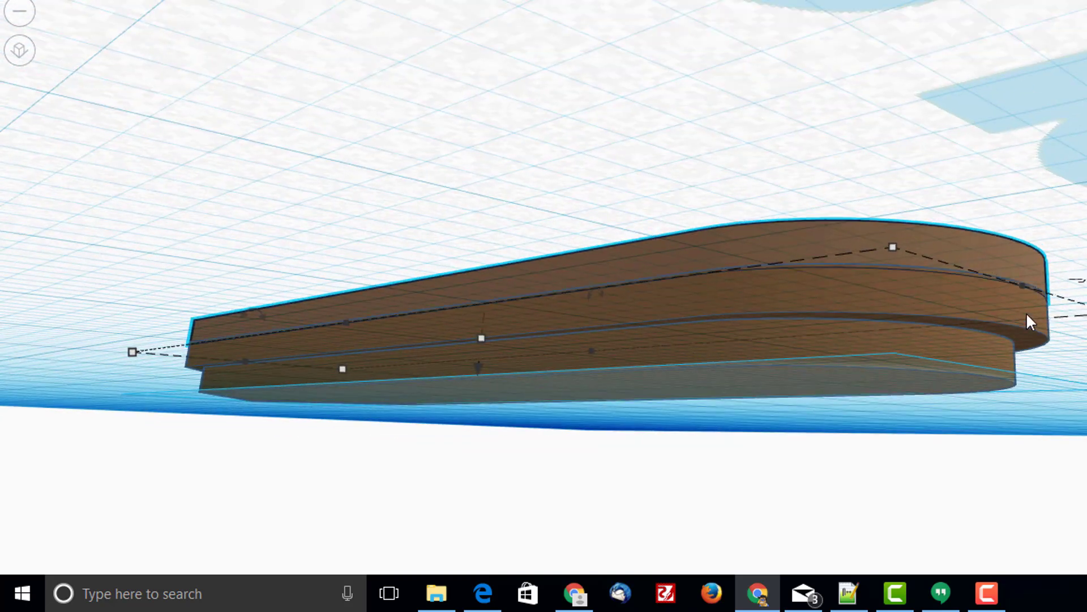
mouse_move(132, 352)
left_mouse_down()
mouse_move(85, 355)
mouse_move(131, 352)
mouse_move(119, 352)
left_mouse_up()
right_click_drag(1070, 346, 567, 363)
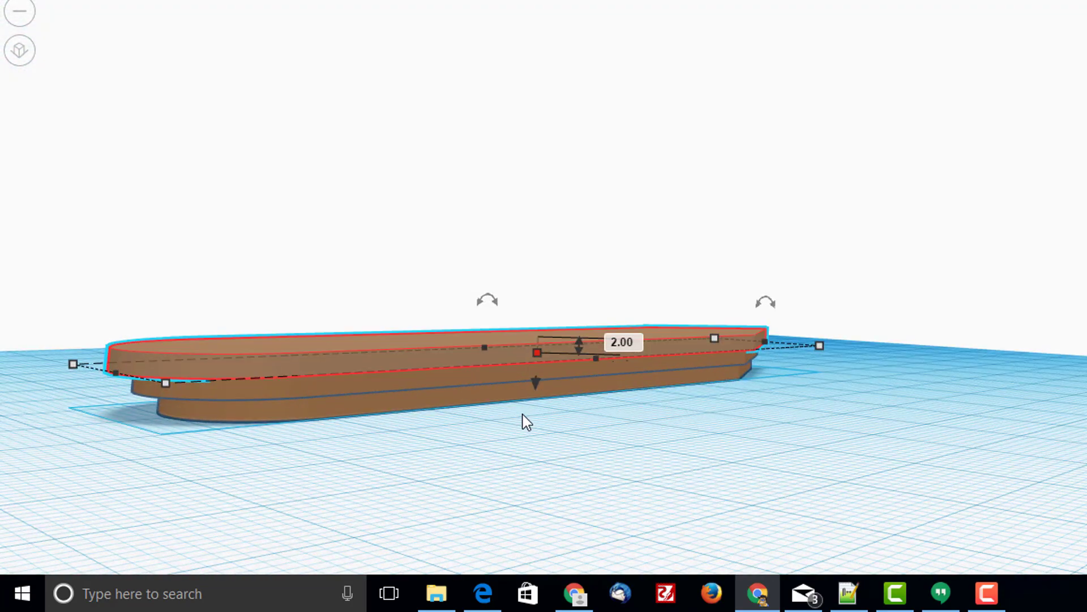
right_click_drag(540, 362, 534, 384)
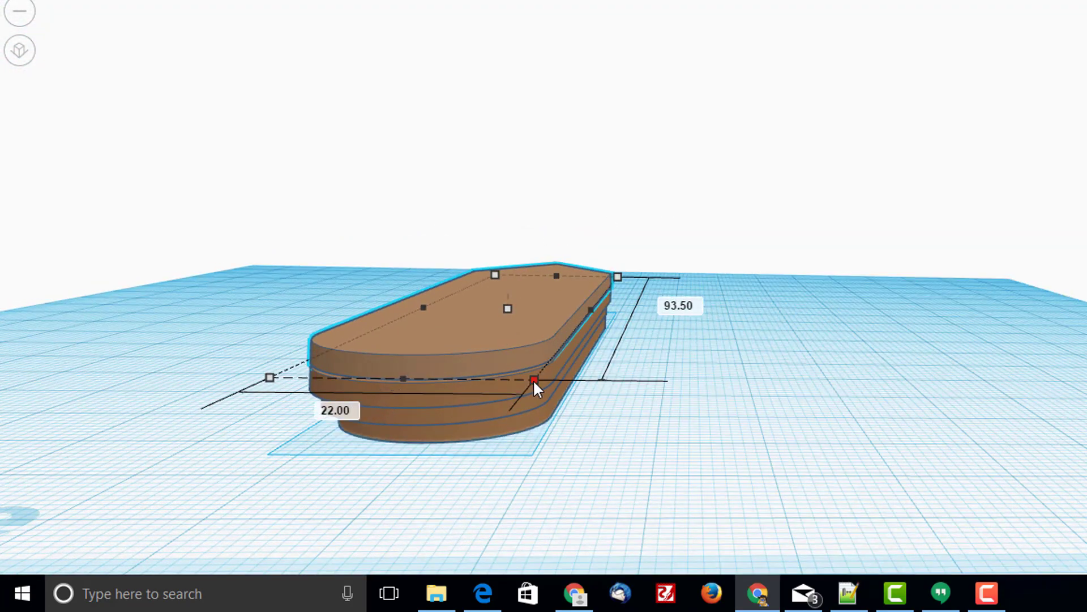
Raise the new slab 2 mm onto the stack and review the whole ship.
left_click_drag(508, 315, 508, 295)
right_click_drag(569, 322, 427, 366)
scroll(802, 338, "up", 5)
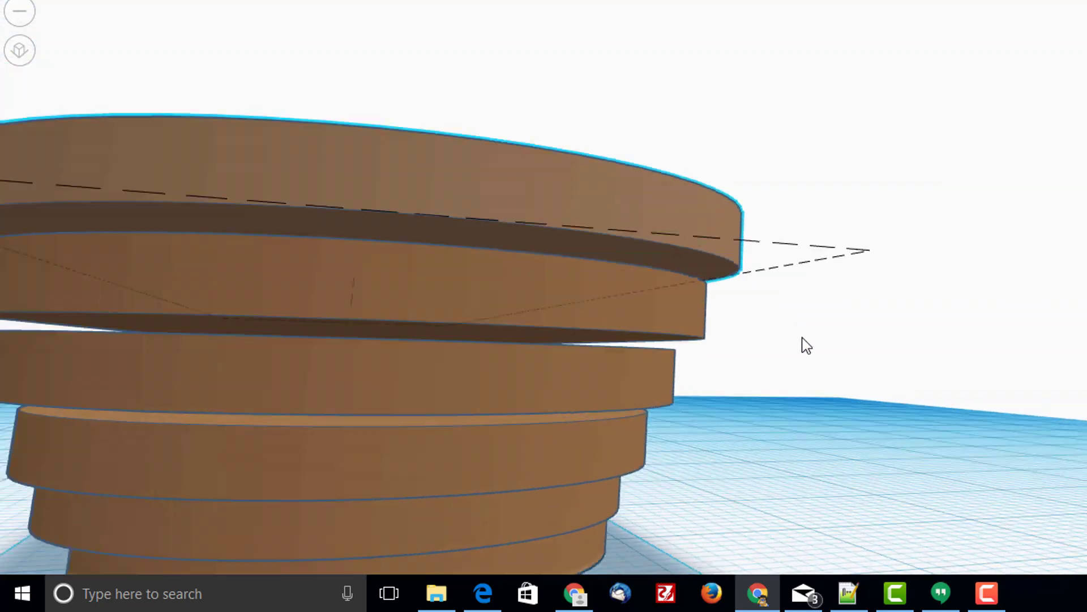
right_click_drag(806, 346, 464, 406)
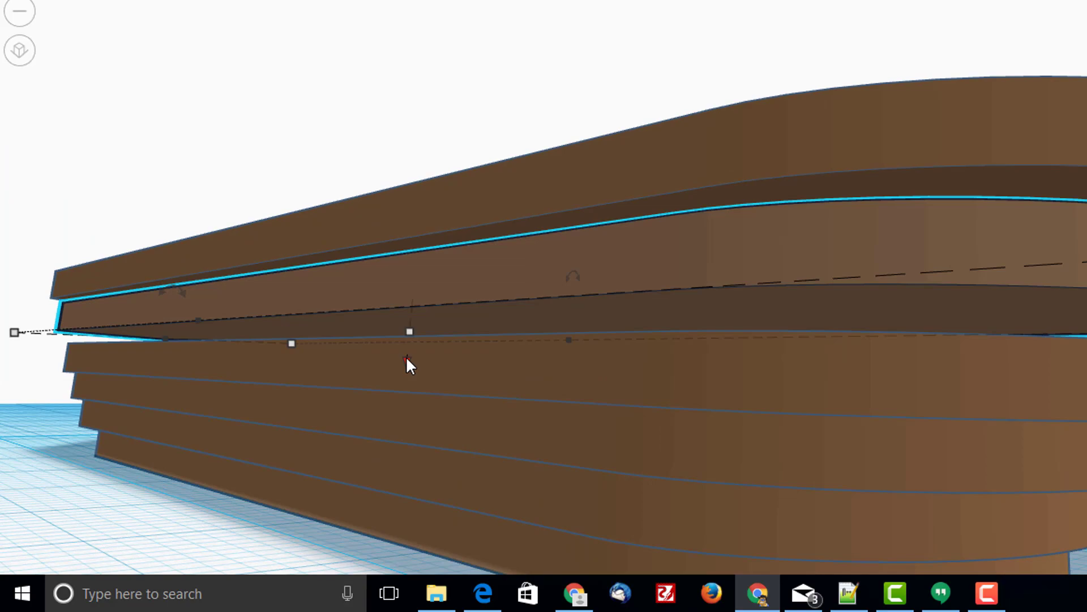
right_click_drag(410, 366, 444, 241)
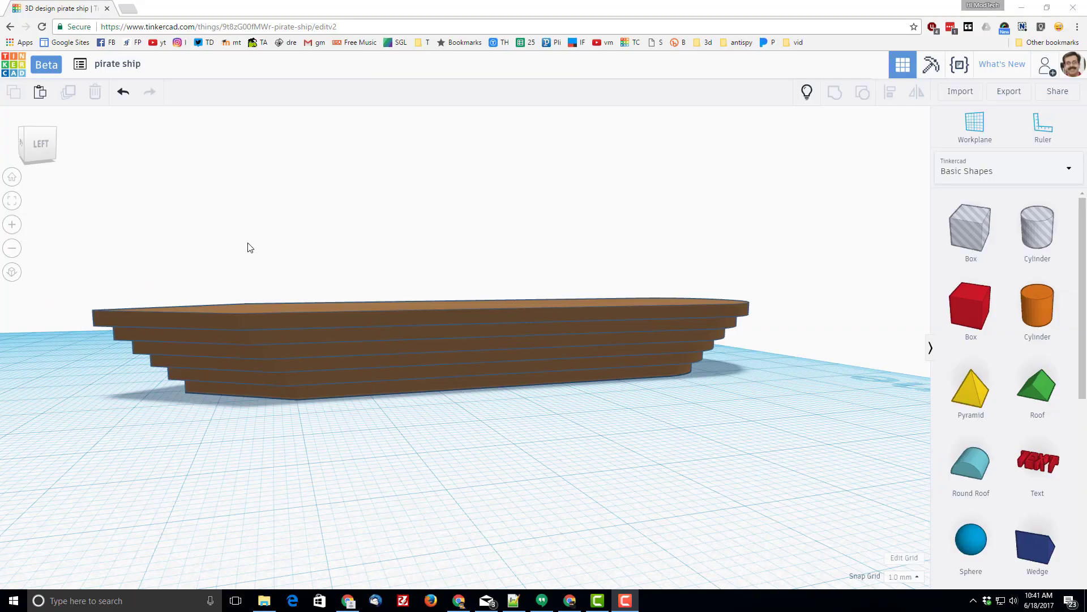
scroll(322, 244, "down", 2)
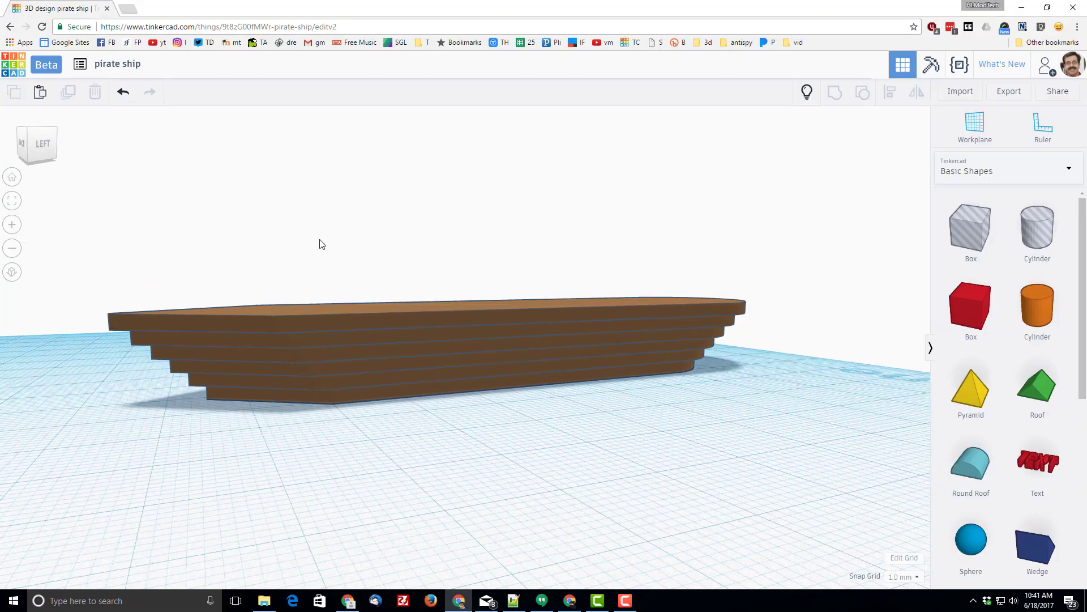
Select the bottom hull slab and duplicate it in place with Ctrl+D.
right_click_drag(322, 245, 417, 373)
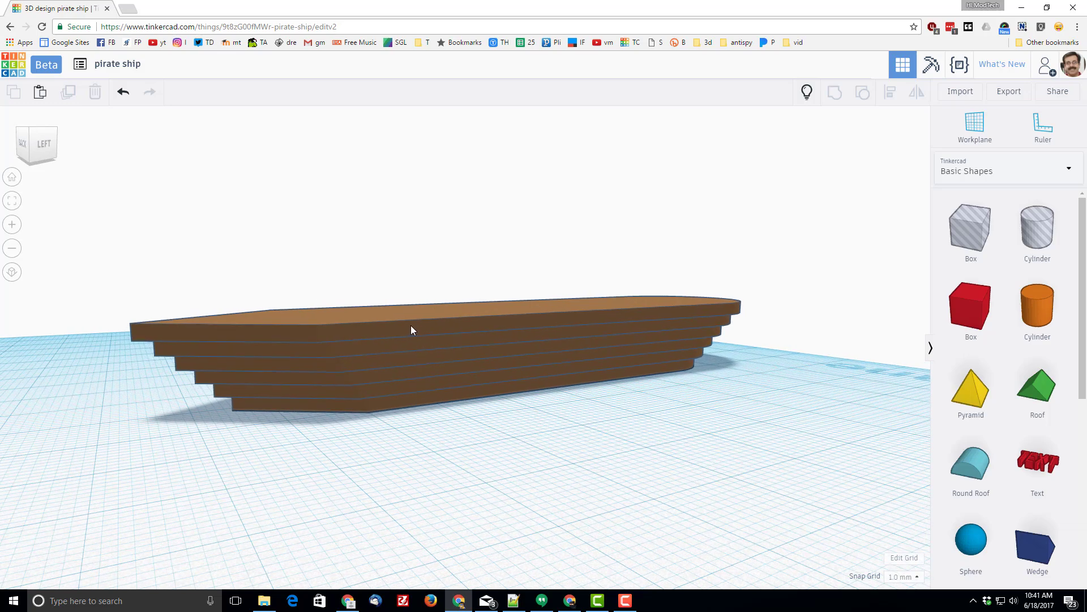
left_click(417, 399)
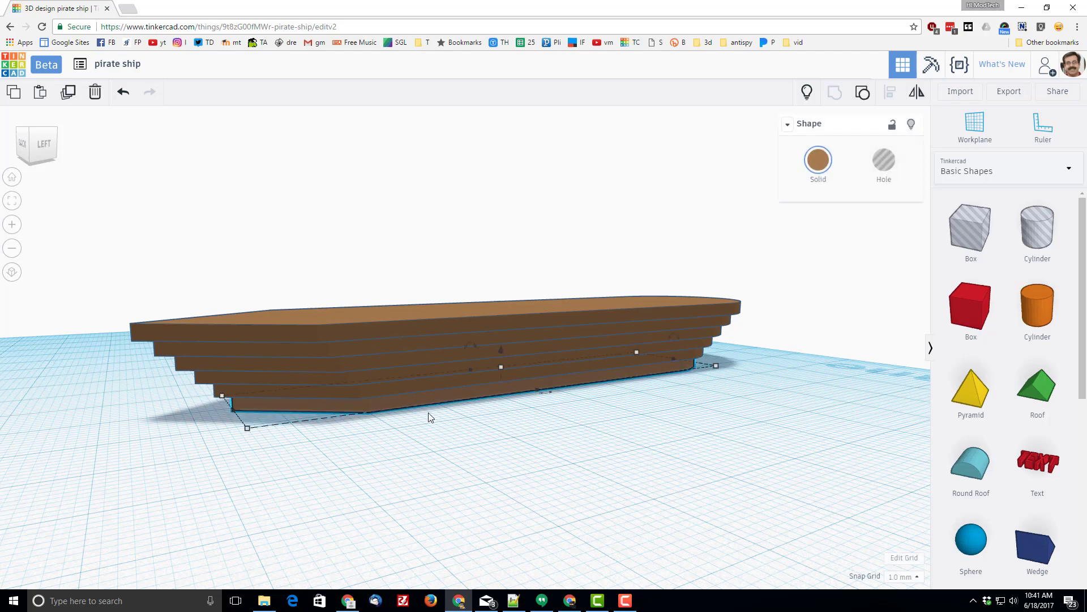
right_click_drag(428, 412, 300, 334)
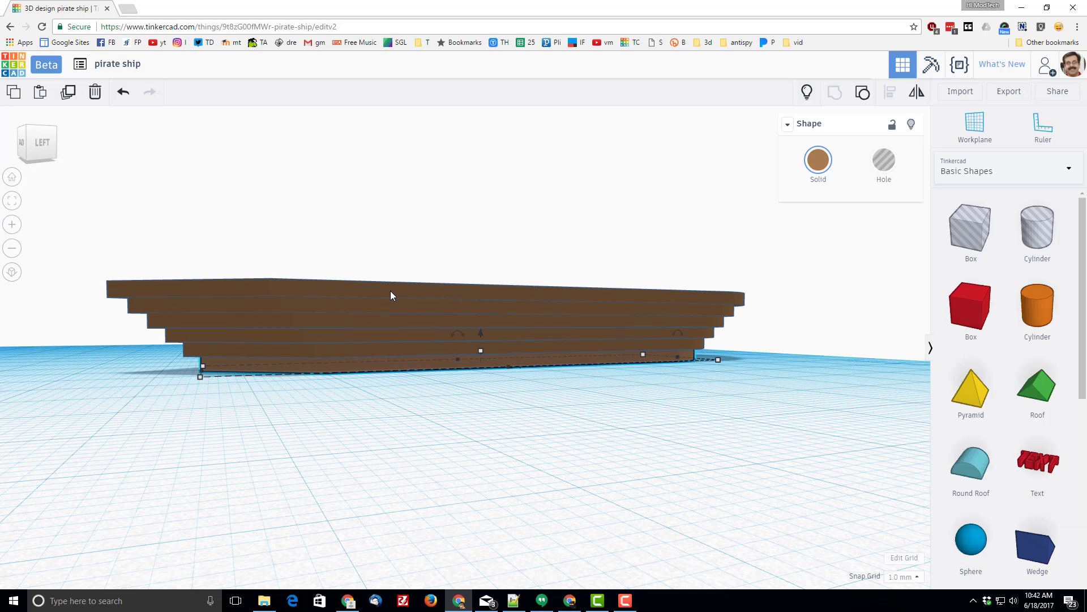
left_click(403, 386)
left_click(448, 368)
key("ctrl+d")
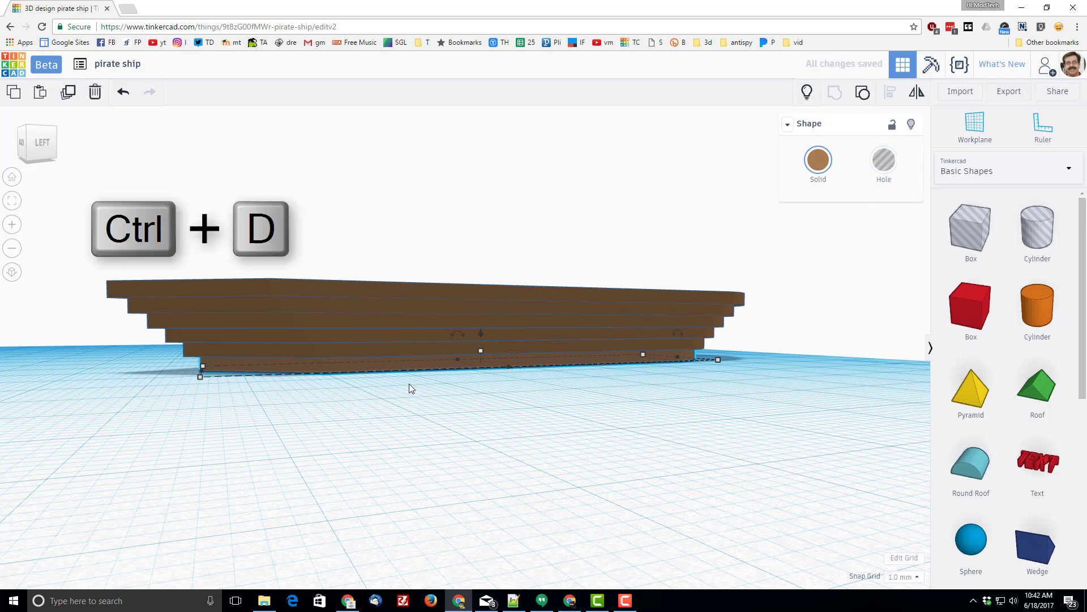
key("Escape")
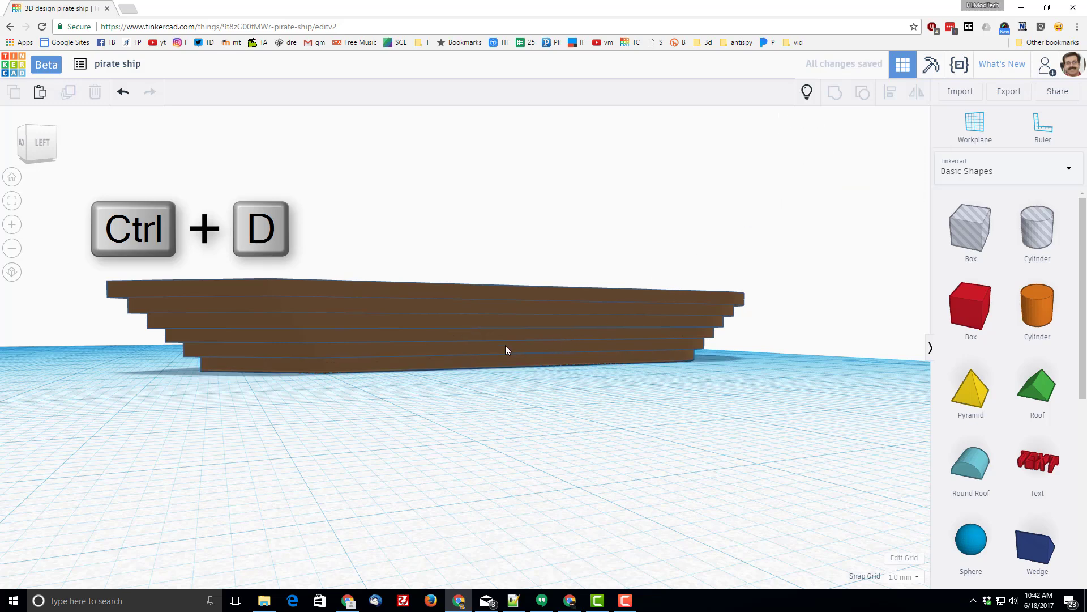
Turn the bottom-layer copy into a hole, lift it 2 mm and make it 9.5 mm tall.
left_click(455, 366)
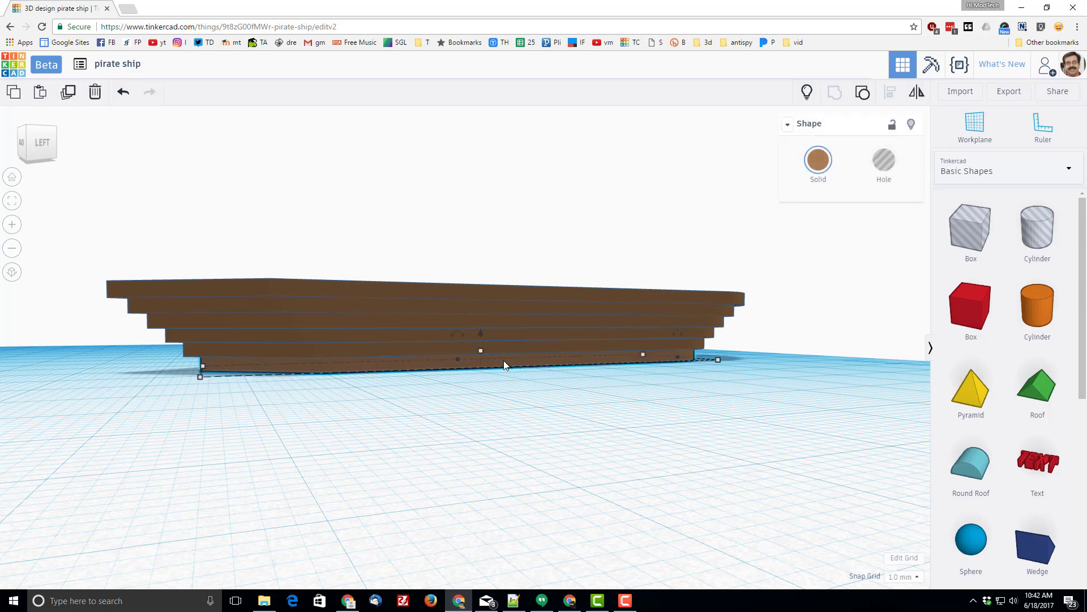
left_click(882, 160)
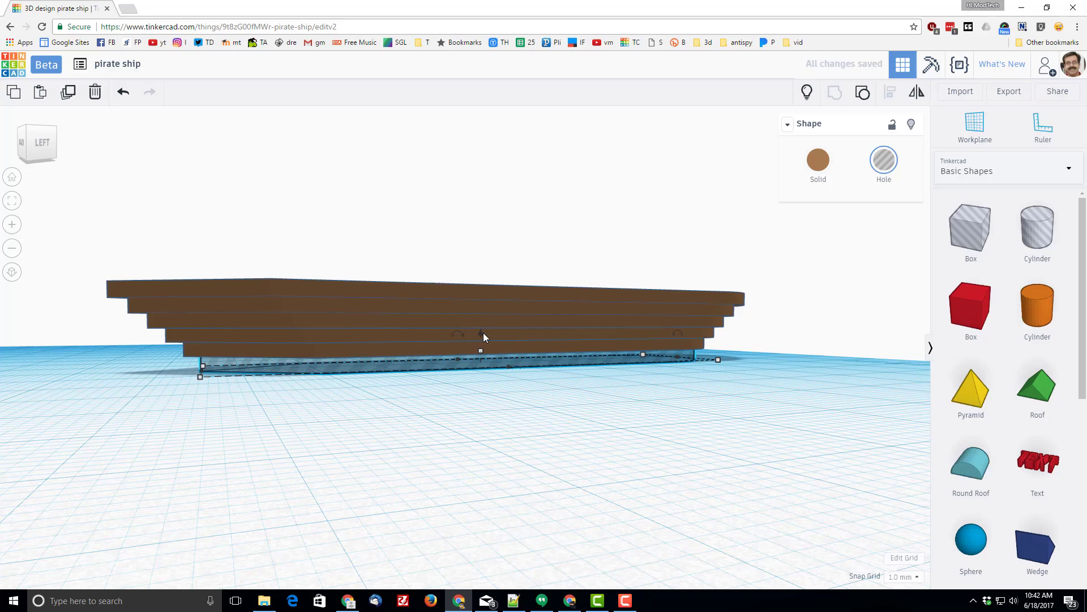
left_click_drag(482, 333, 480, 321)
mouse_move(468, 403)
right_mouse_down()
mouse_move(478, 372)
mouse_move(468, 407)
right_mouse_up()
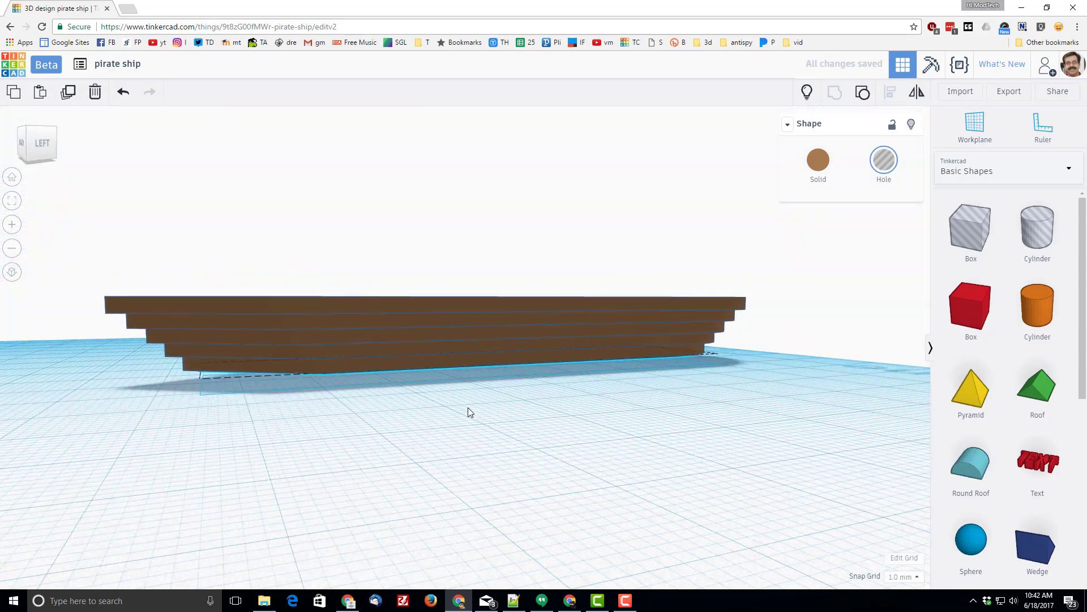
left_click_drag(482, 347, 499, 355)
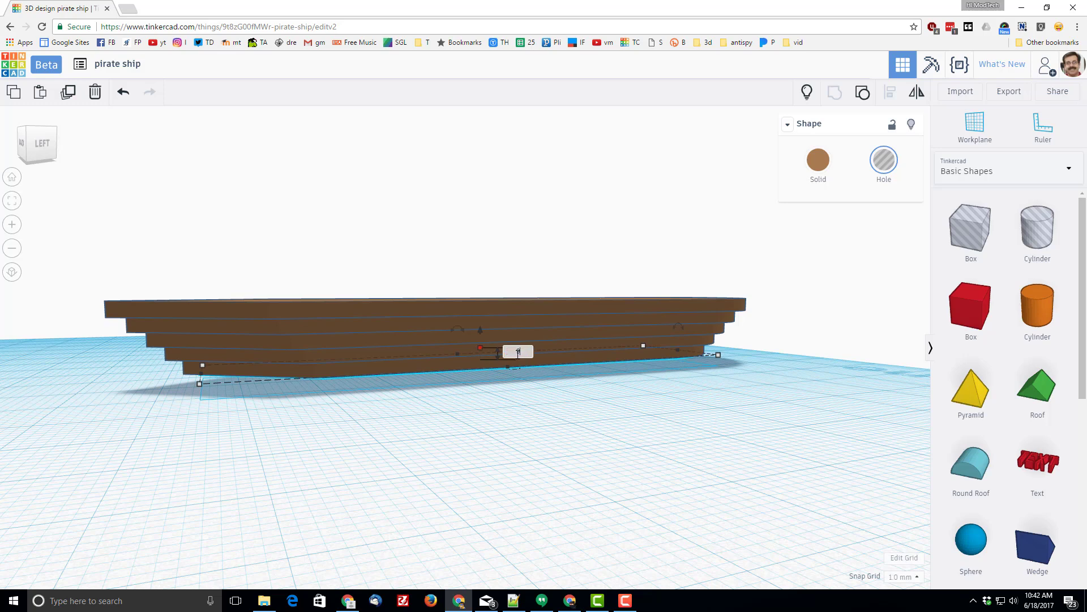
key("Return")
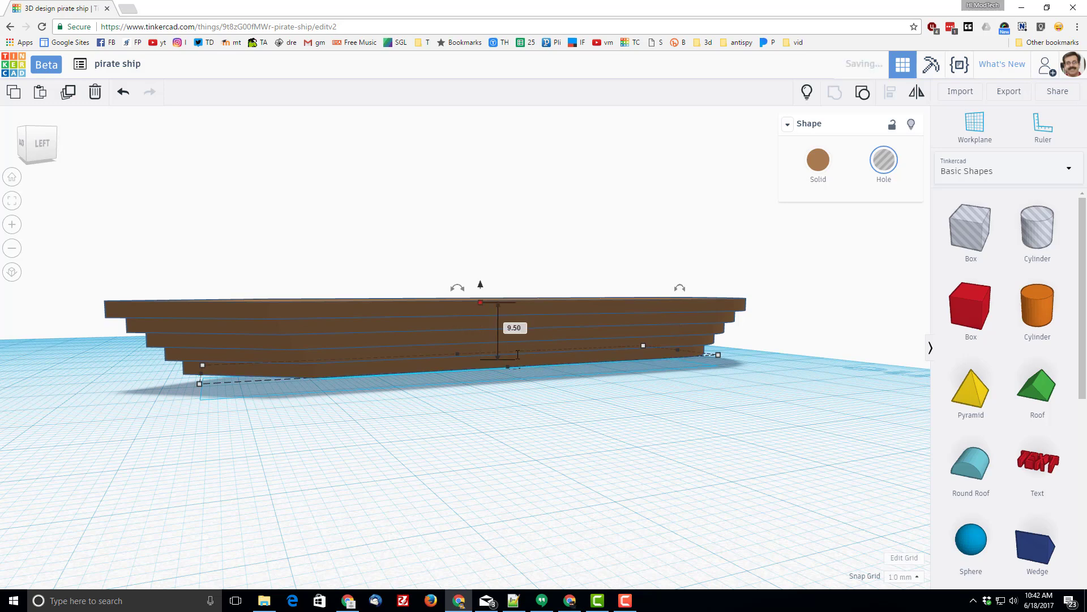
right_click_drag(464, 282, 368, 320)
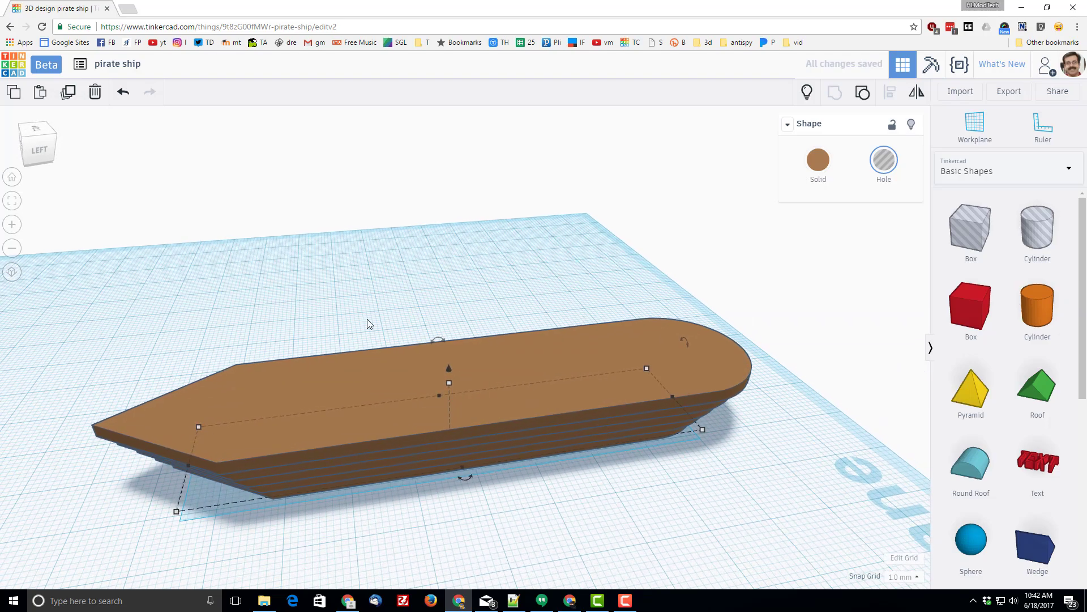
right_click_drag(493, 502, 391, 435)
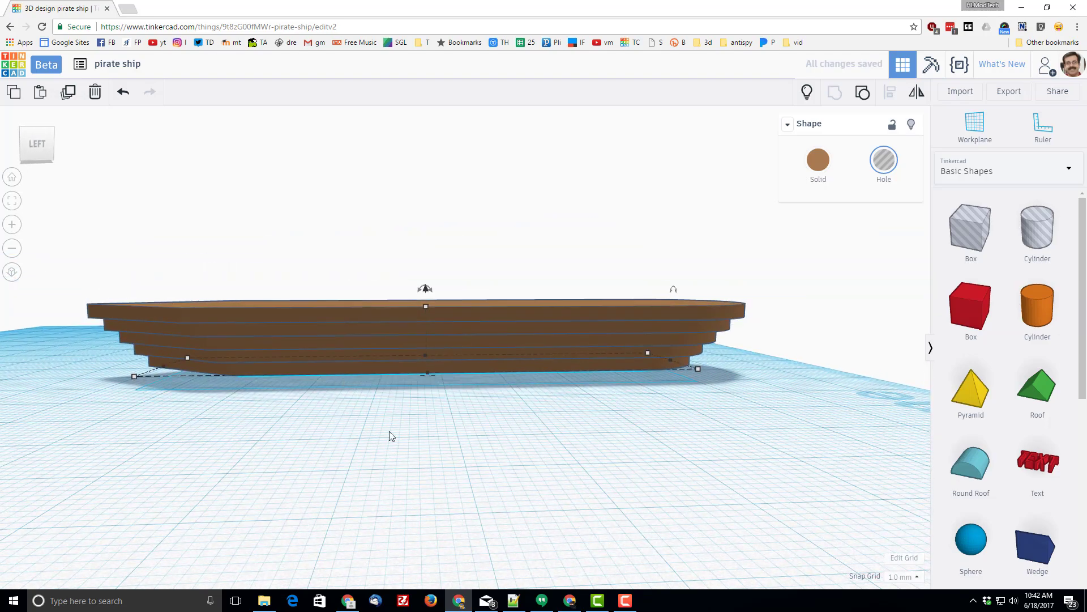
Select the six hull slabs and the hole with Ctrl+A and group them.
key("ctrl+a")
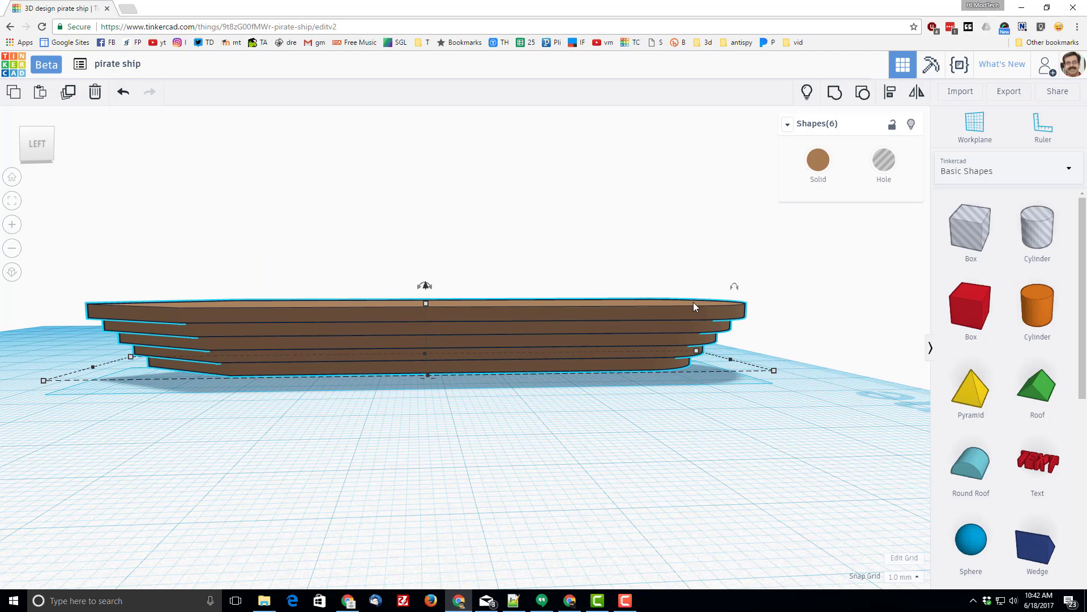
left_click(835, 95)
right_click_drag(443, 372, 394, 214)
right_click_drag(409, 263, 396, 331)
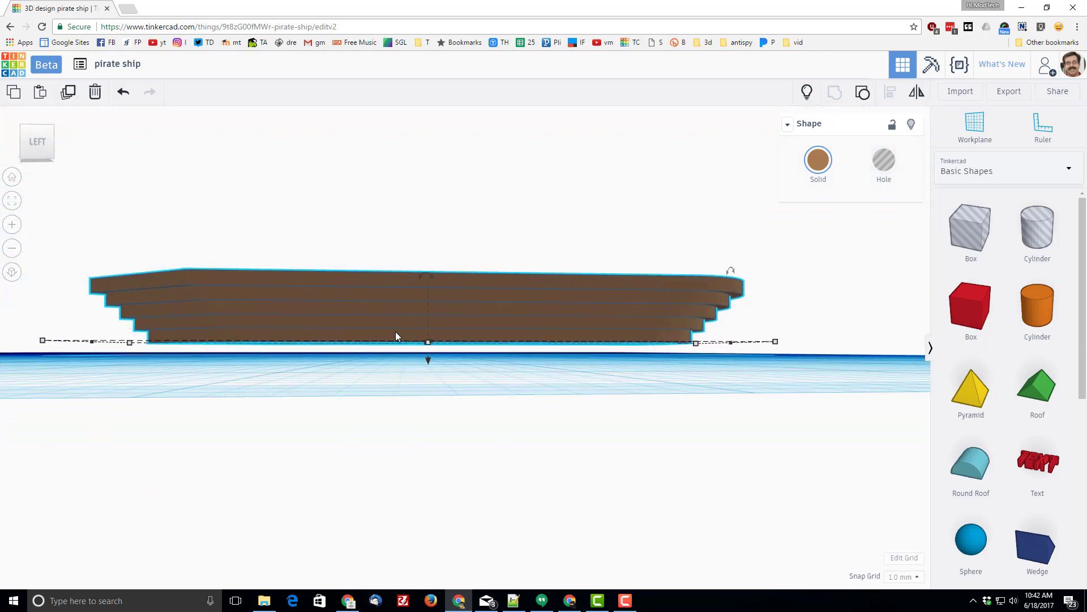
left_click(806, 95)
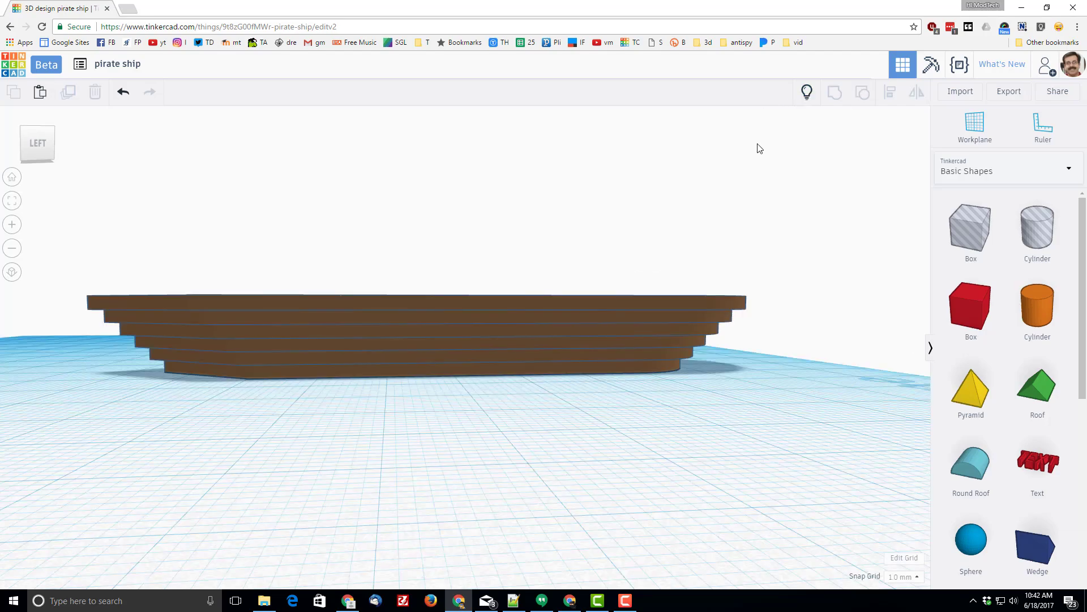
right_click_drag(586, 190, 500, 260)
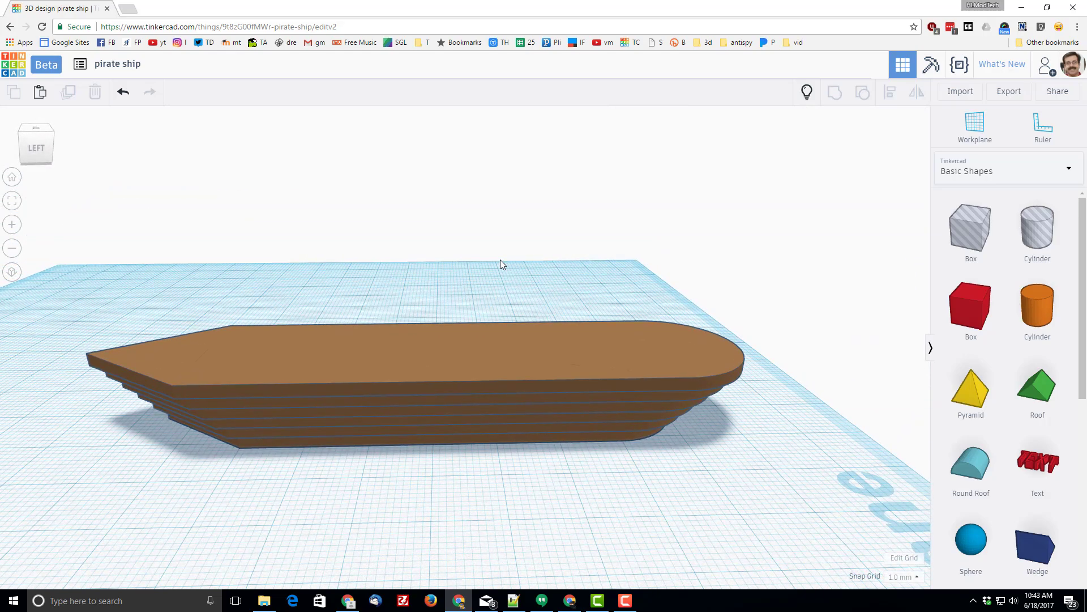
right_click_drag(444, 279, 484, 261)
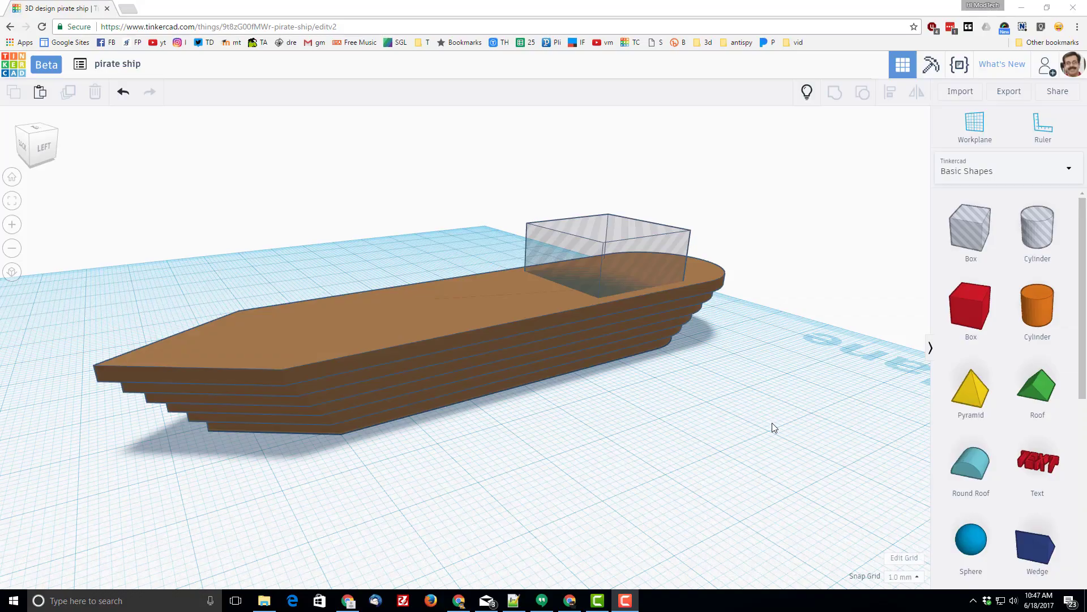
Resize the hatch hole box to 15 × 10 mm.
right_click_drag(774, 427, 596, 411)
scroll(547, 369, "up", 5)
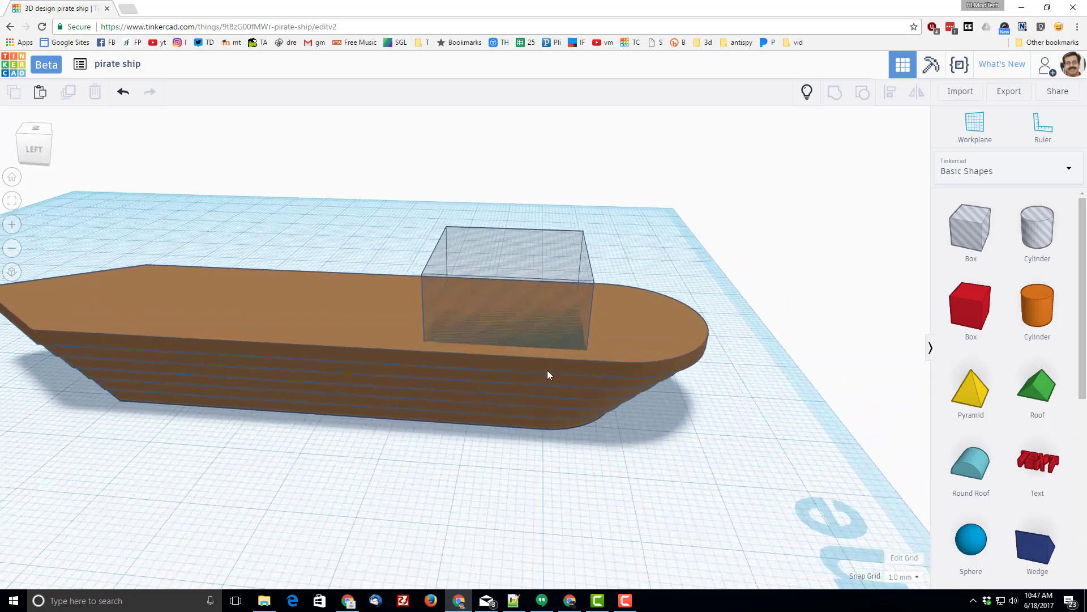
left_click(409, 338)
mouse_move(405, 339)
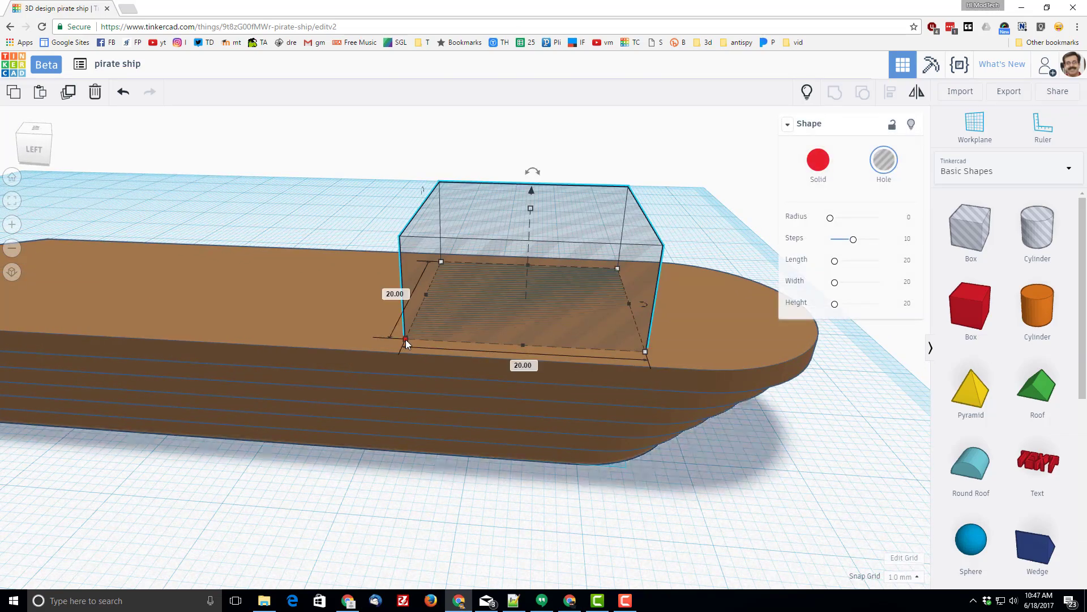
left_click(397, 291)
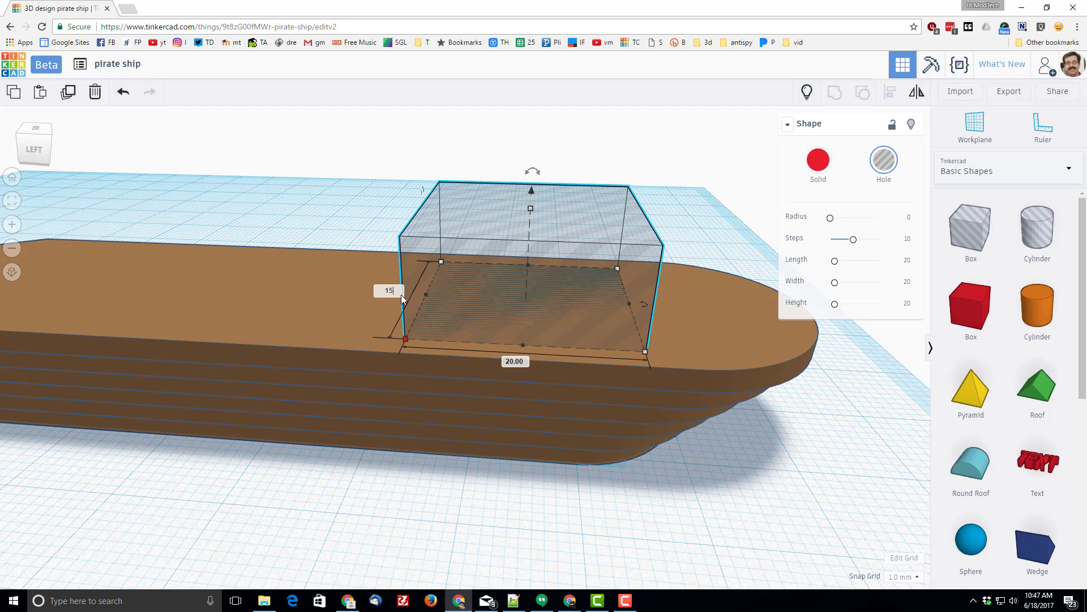
key("Return")
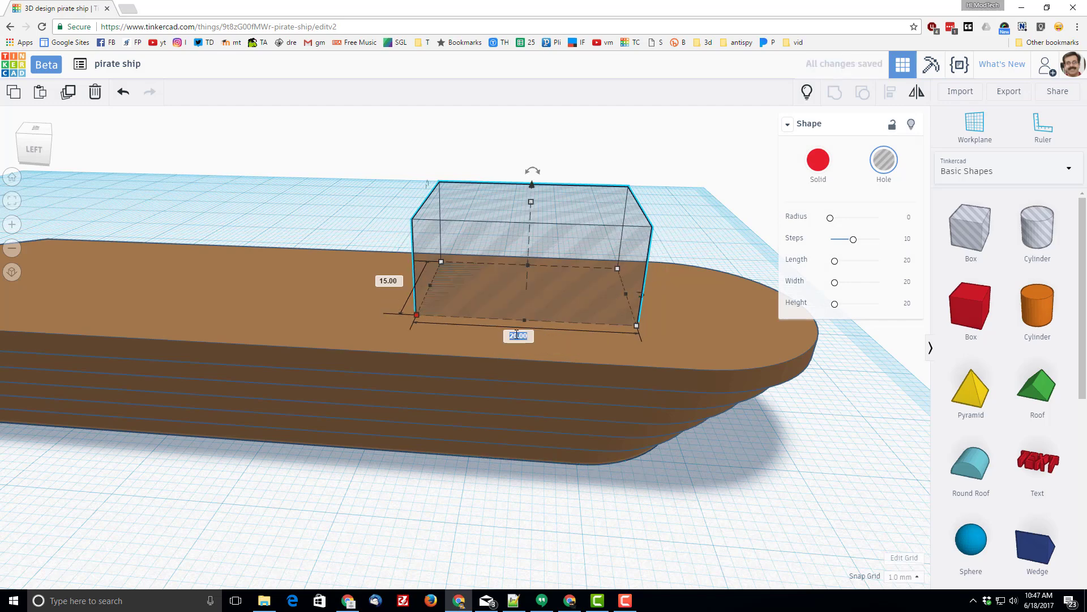
type("10")
key("Return")
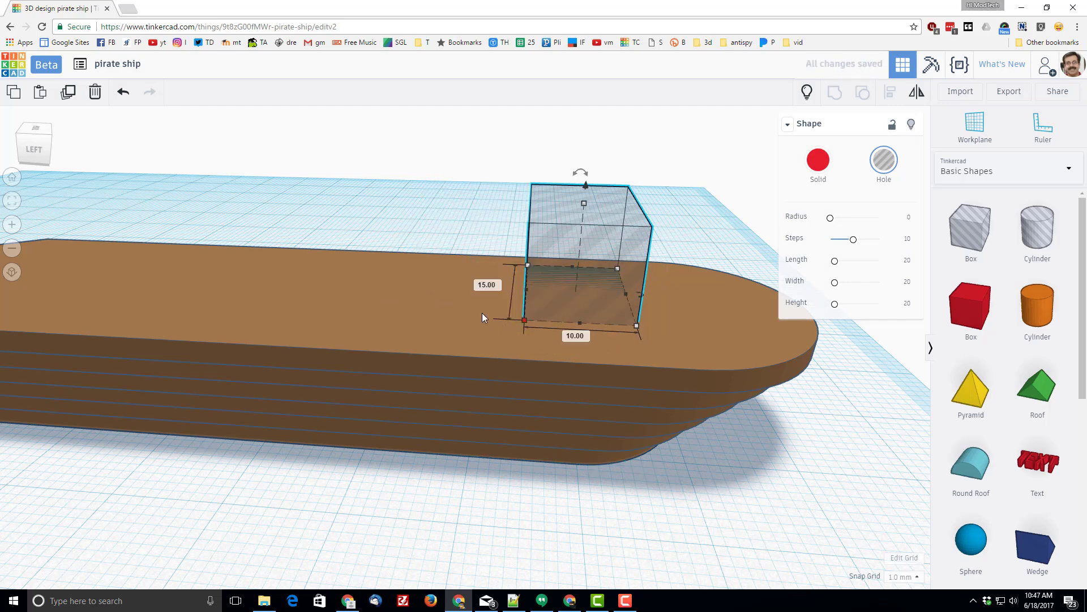
scroll(509, 396, "down", 6)
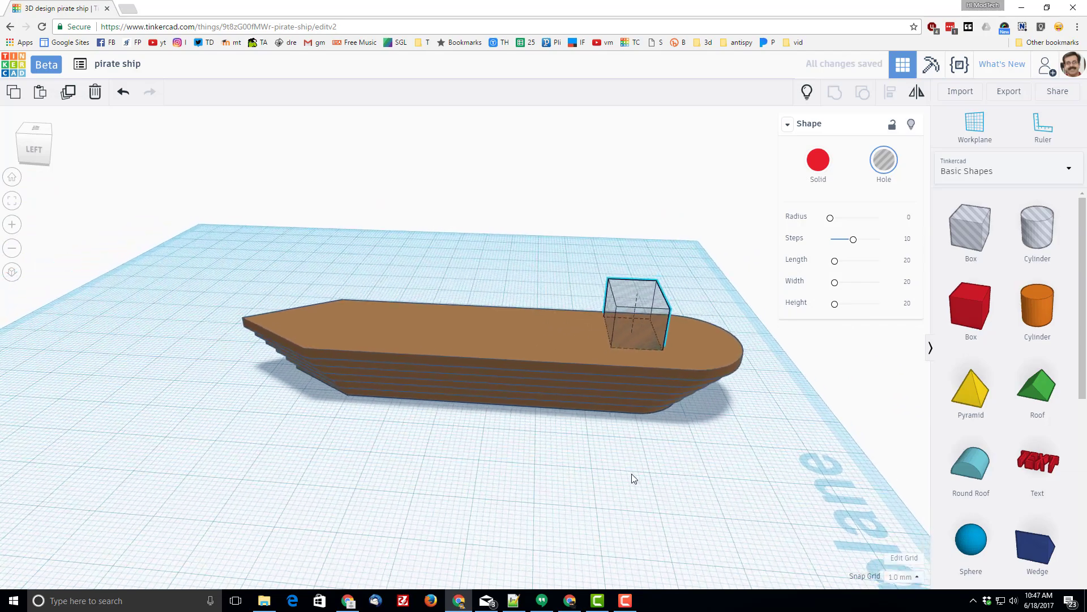
Align the hatch hole with the hull using the L alignment guides.
left_click_drag(204, 271, 684, 426)
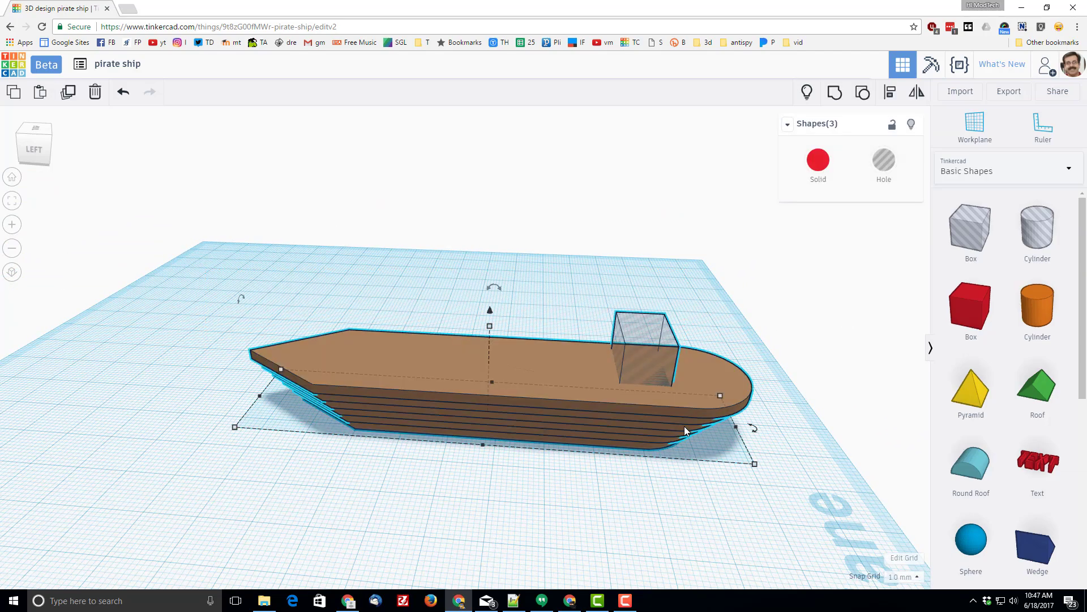
key("l")
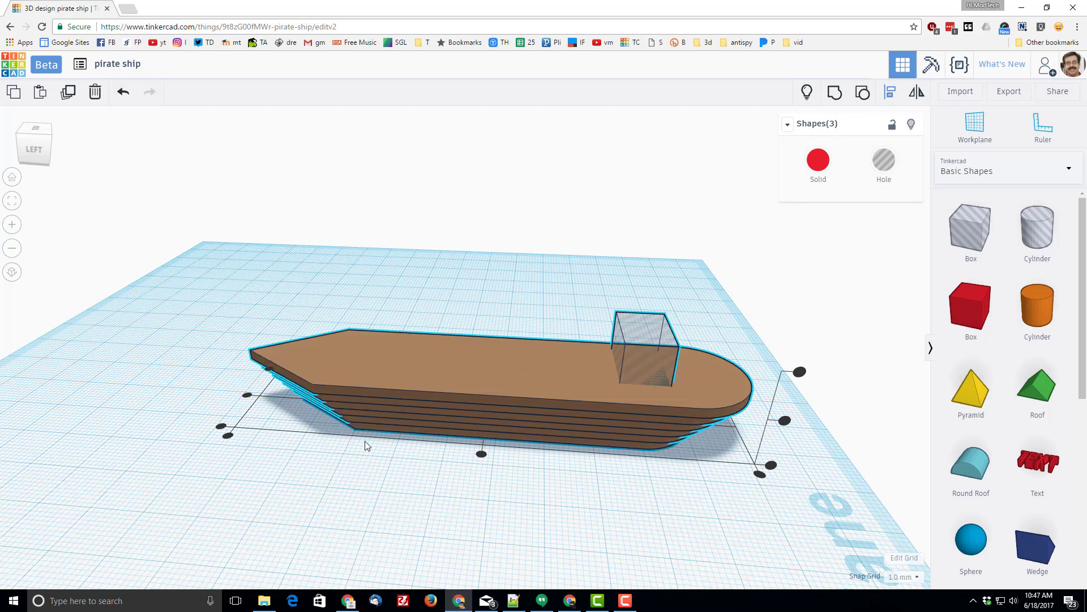
left_click(248, 395)
left_click(538, 514)
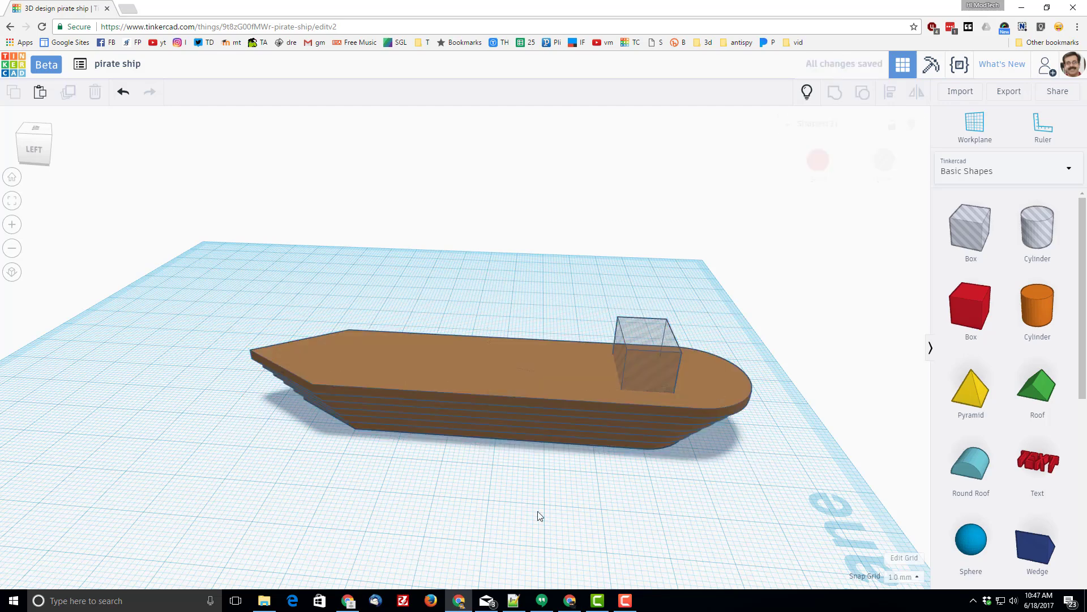
right_click_drag(617, 520, 593, 406)
left_click(587, 376)
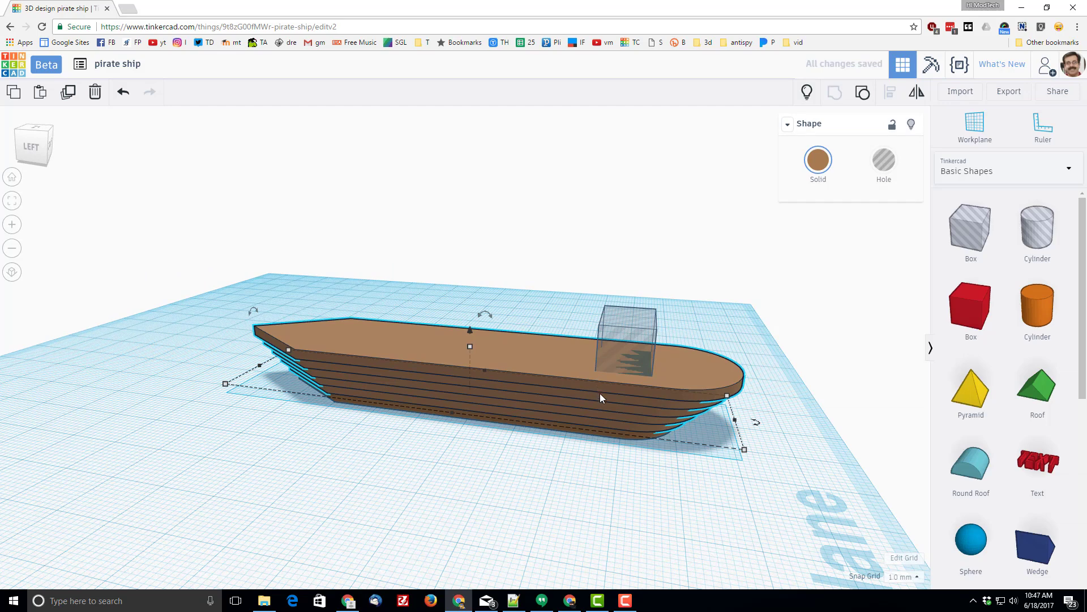
Group the hole box with the hull for a first hatch cut.
left_click(622, 310, "shift")
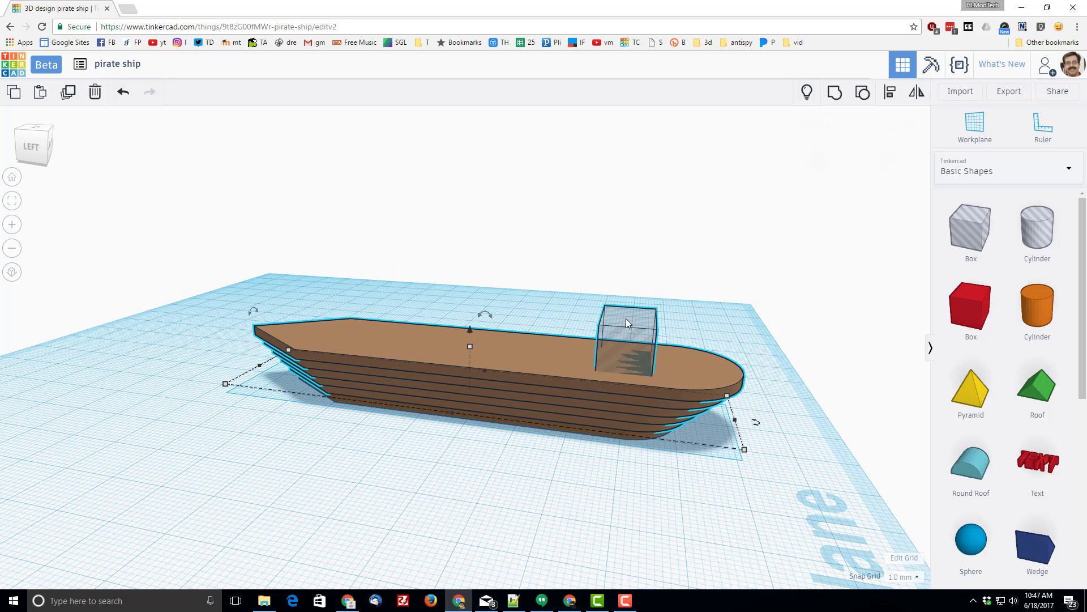
left_click(836, 94)
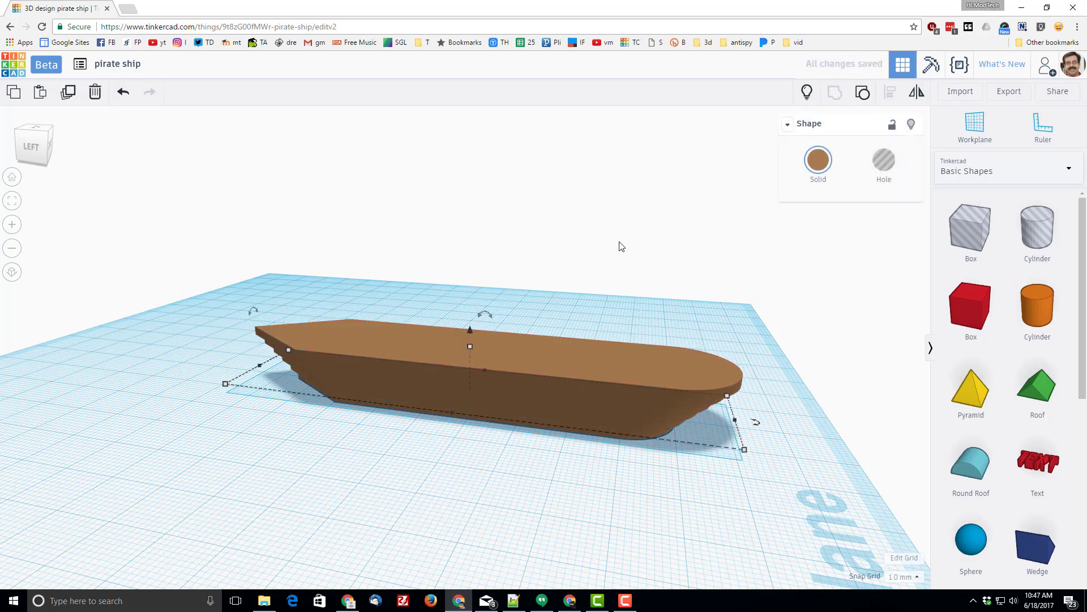
right_click_drag(651, 235, 553, 369)
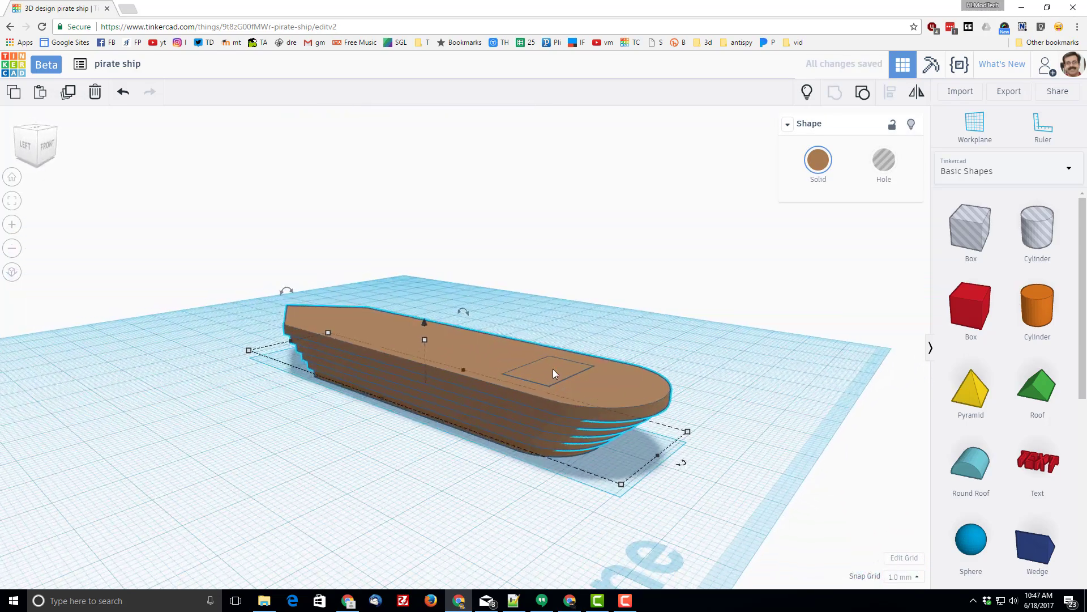
Ungroup the hull and hole, then lower the hole box to -2 mm elevation.
left_click(871, 98)
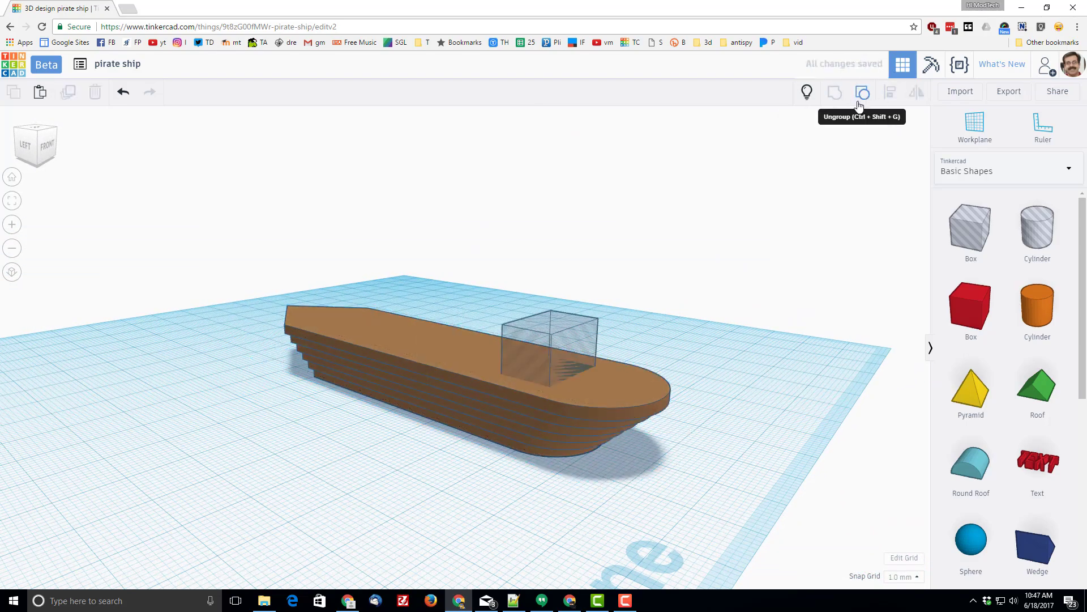
left_click(553, 316)
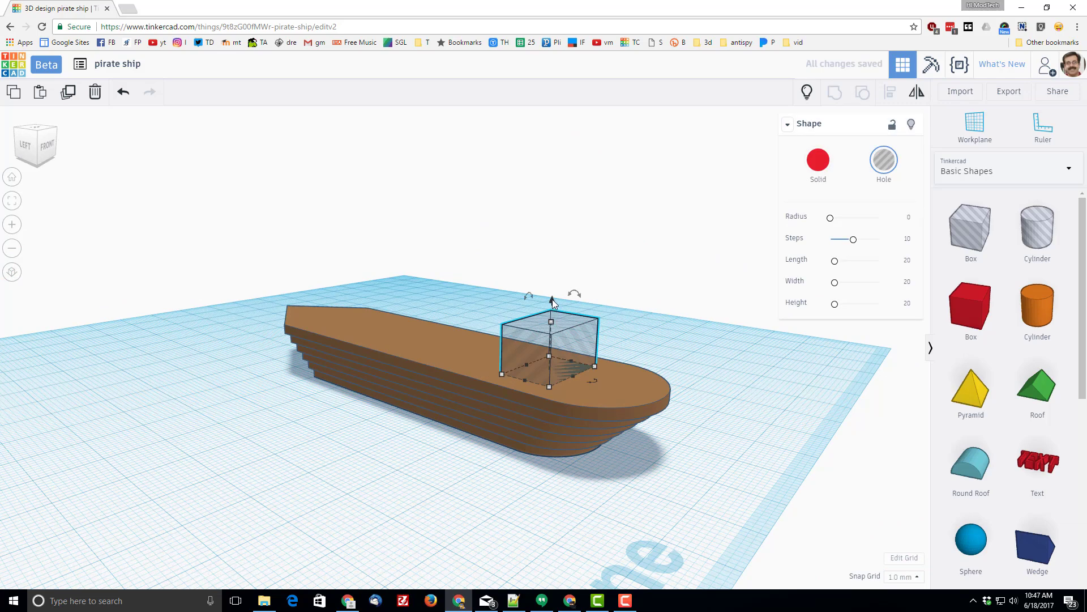
left_click_drag(552, 299, 555, 311)
left_click(495, 287)
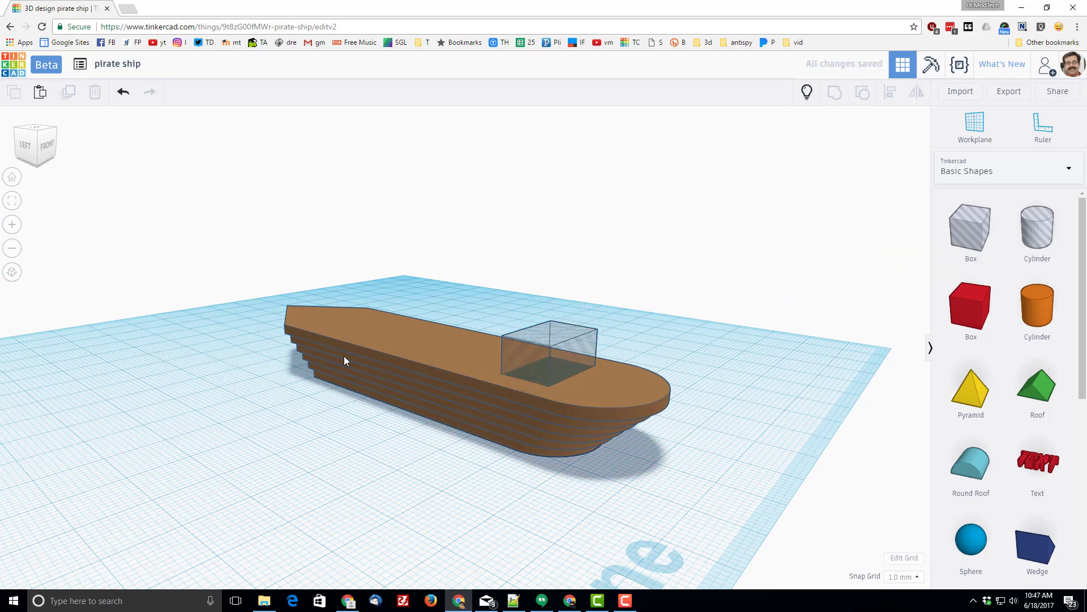
Regroup the hull with the lowered hole box to cut the hatch into the deck.
right_click_drag(344, 359, 522, 281)
left_click_drag(643, 417, 675, 444)
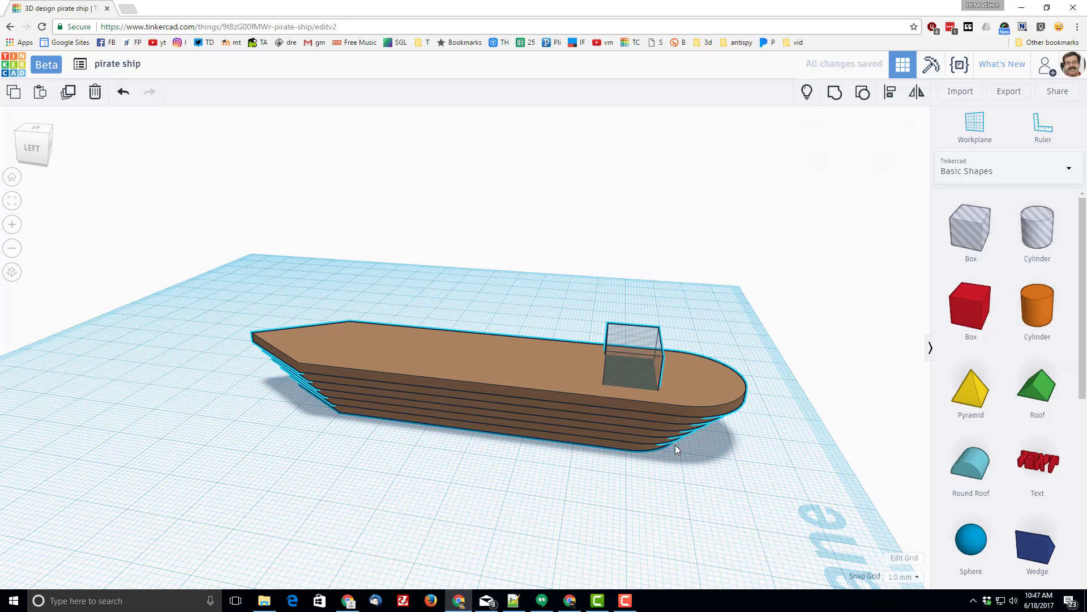
left_click(835, 101)
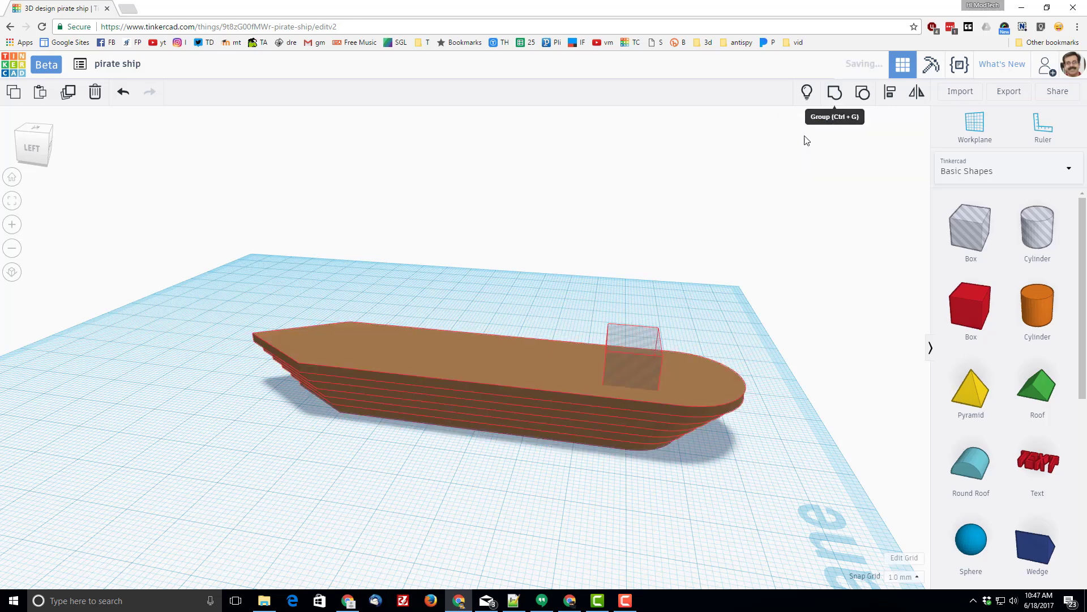
right_click_drag(498, 266, 401, 349)
scroll(569, 372, "up", 3)
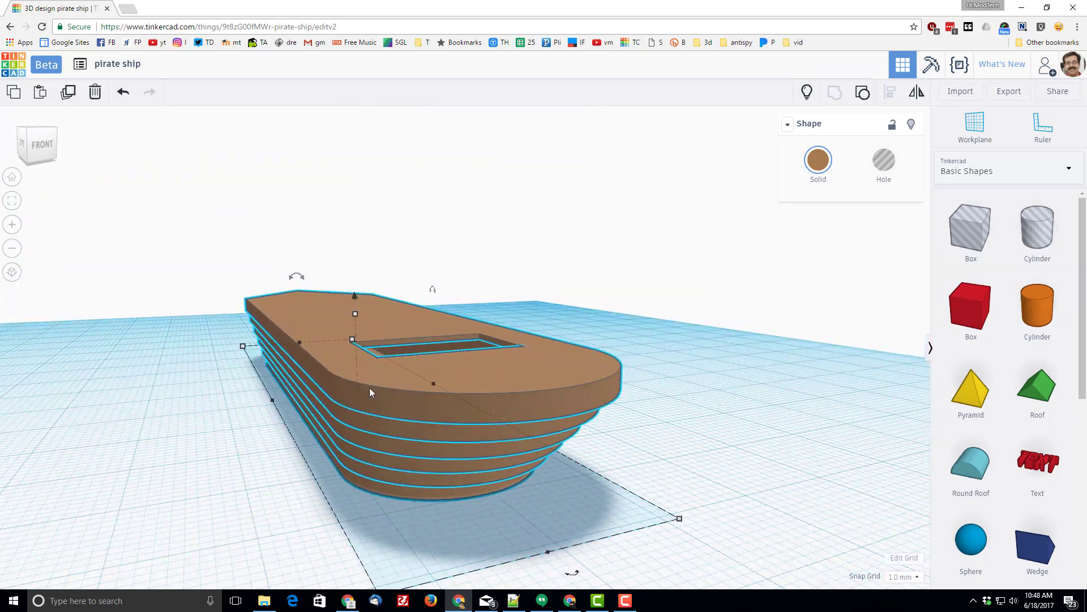
right_click_drag(369, 388, 493, 340)
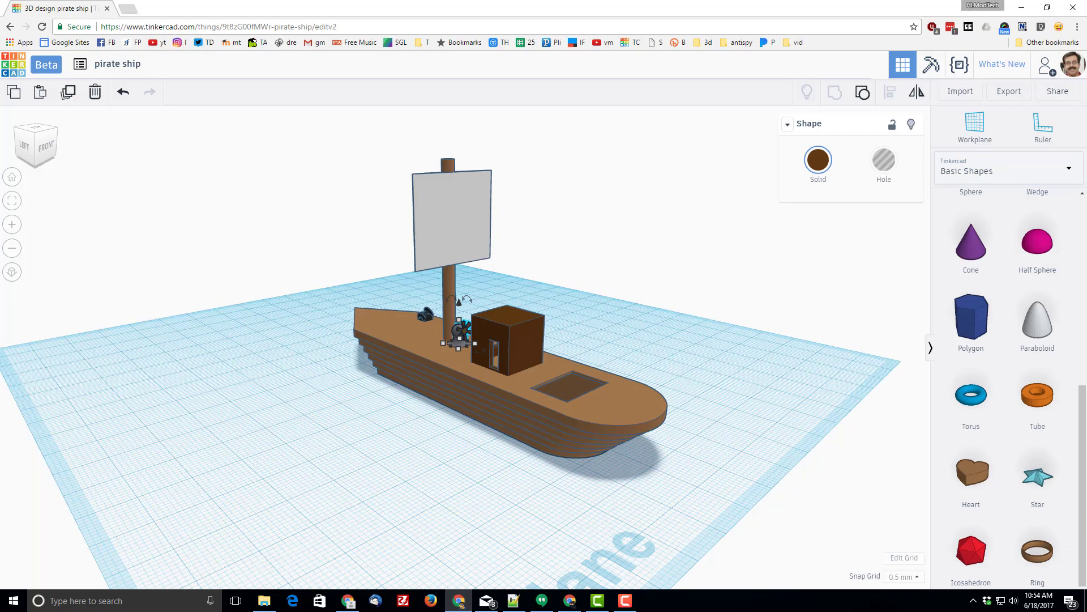
right_click_drag(558, 242, 614, 291)
scroll(573, 245, "up", 5)
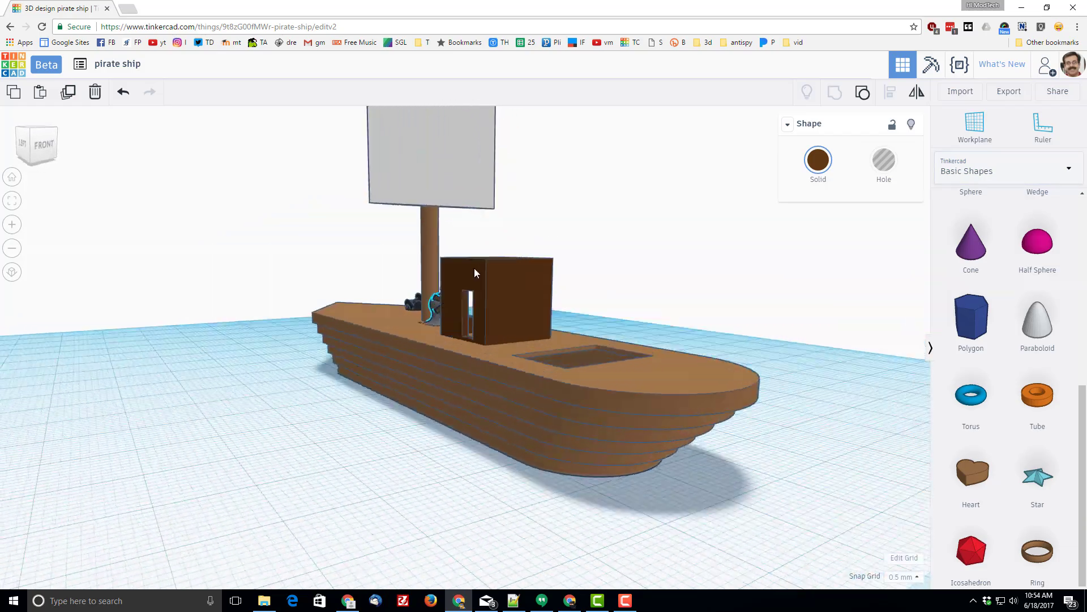
right_click_drag(474, 274, 637, 290)
left_click(487, 307)
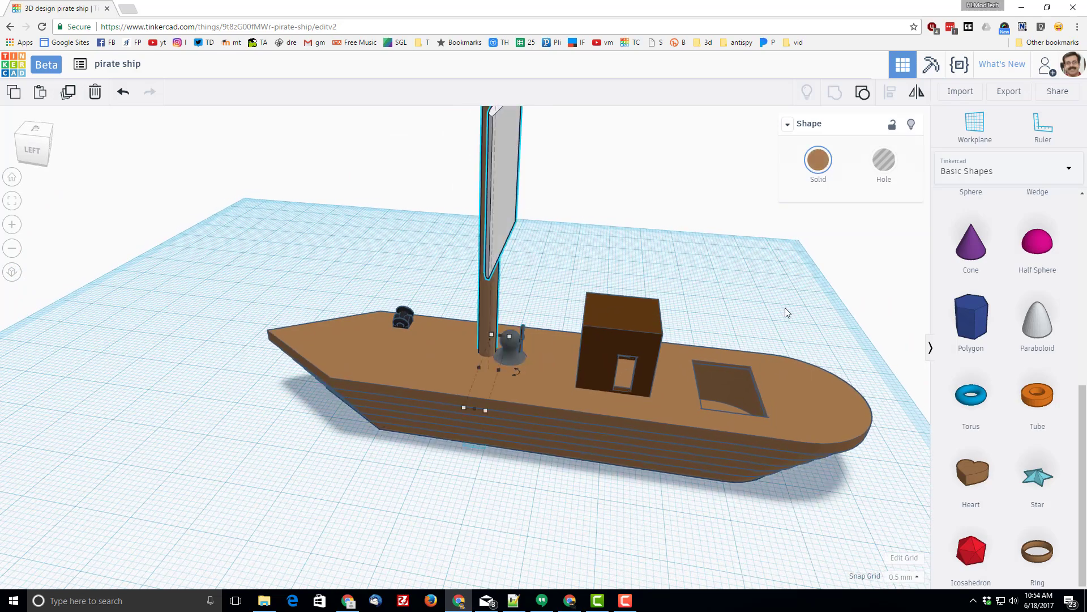
scroll(498, 177, "down", 4)
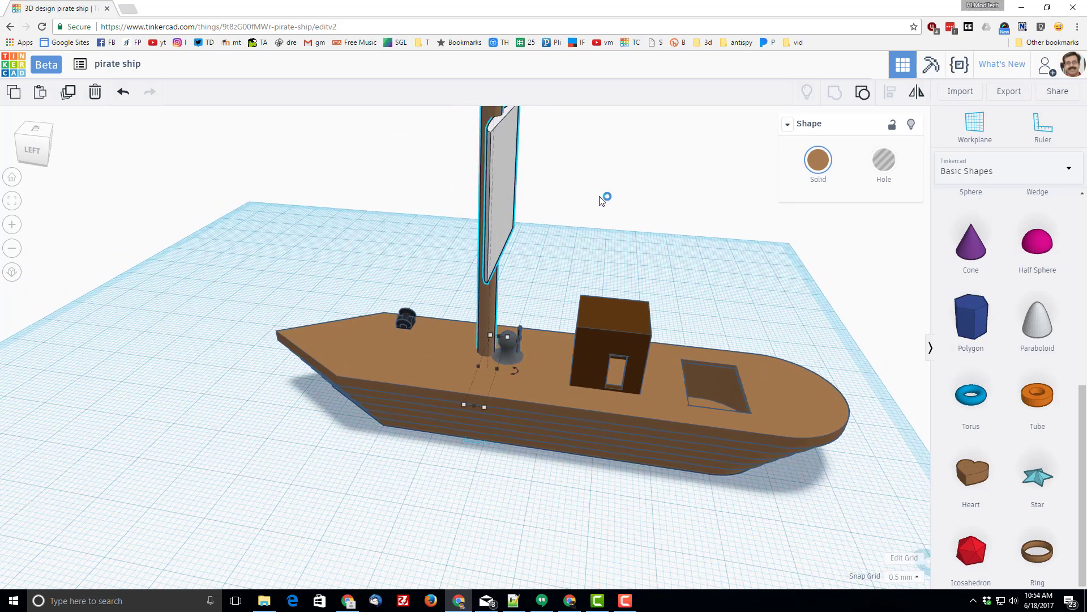
left_click(817, 165)
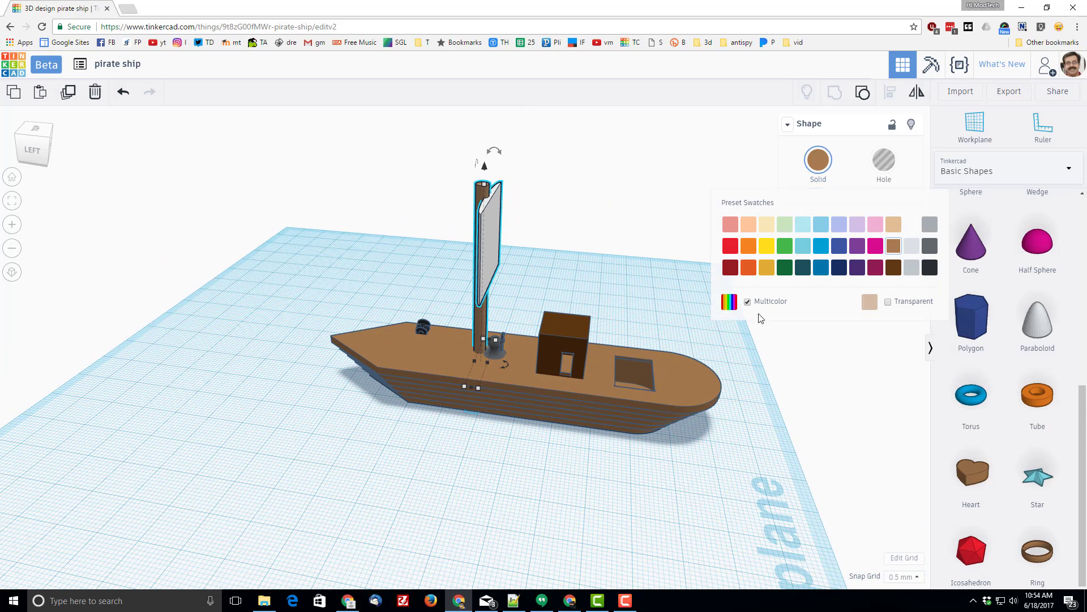
left_click(573, 226)
left_click(496, 232)
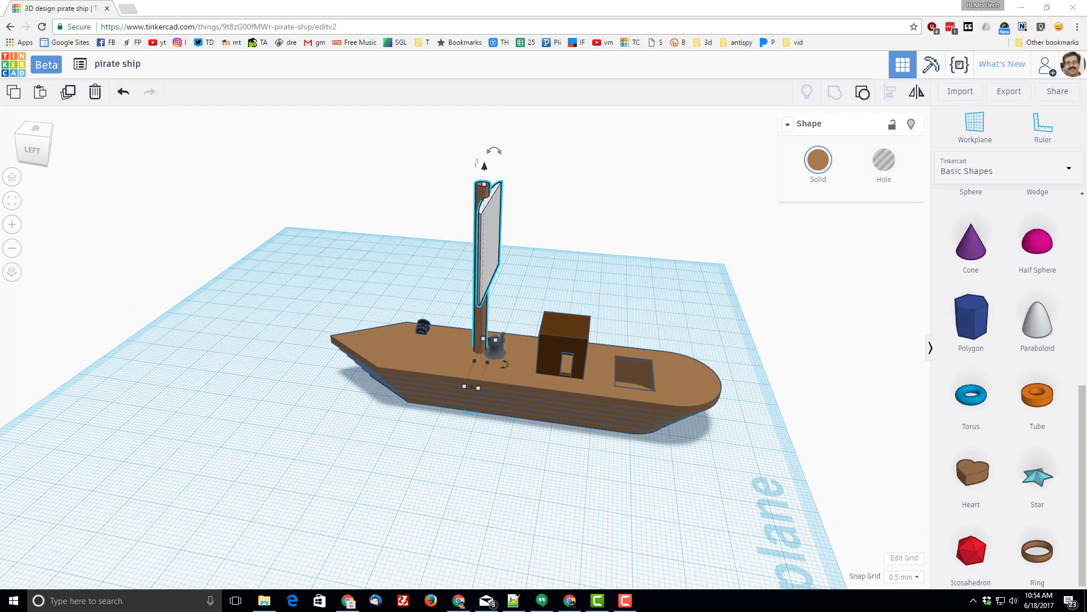
left_click_drag(1084, 422, 1083, 266)
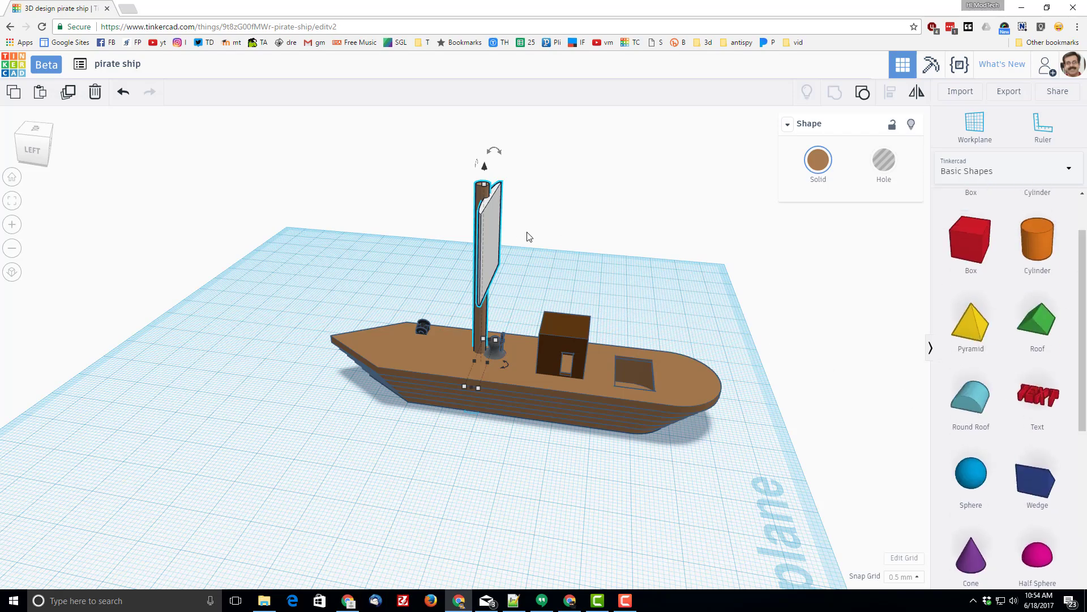
right_click_drag(527, 237, 559, 285)
scroll(497, 287, "up", 3)
Switch the shape library to Connectors, then to Featured Shape Generators, and browse its list.
scroll(525, 318, "up", 5)
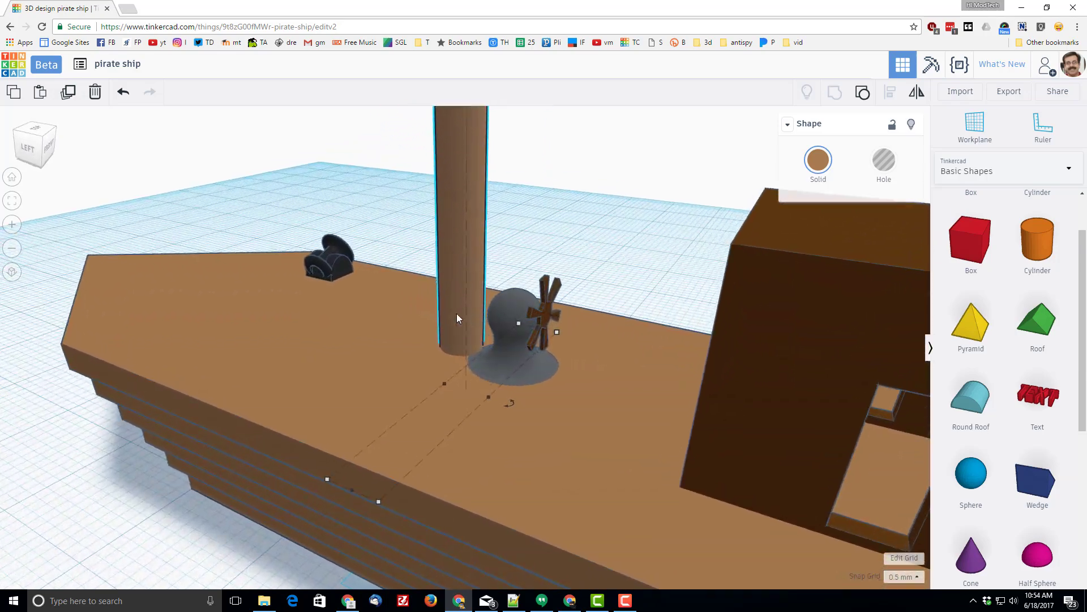
left_click(997, 169)
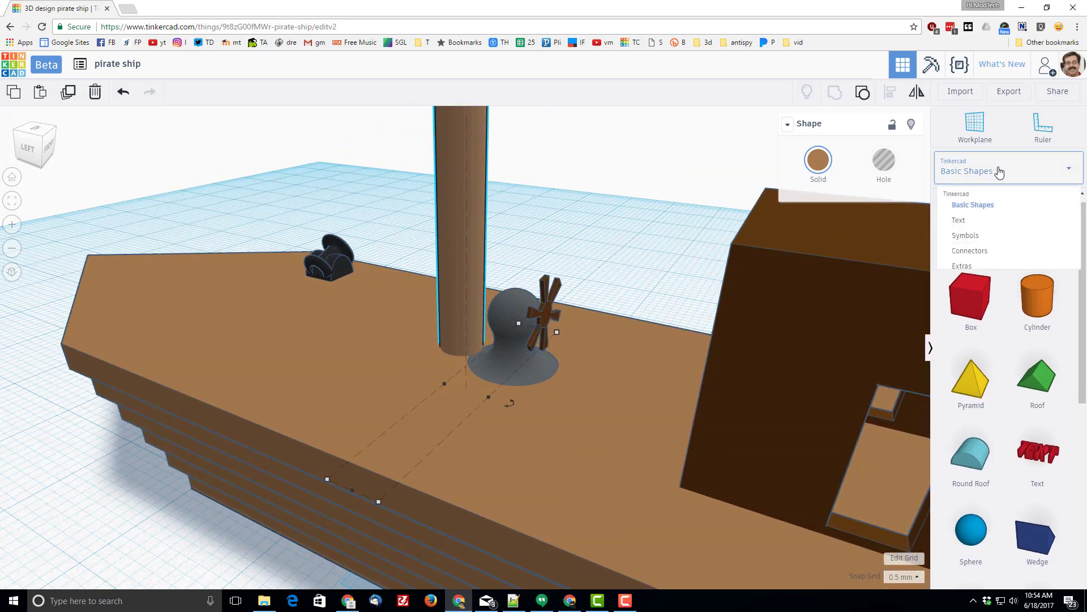
left_click(982, 258)
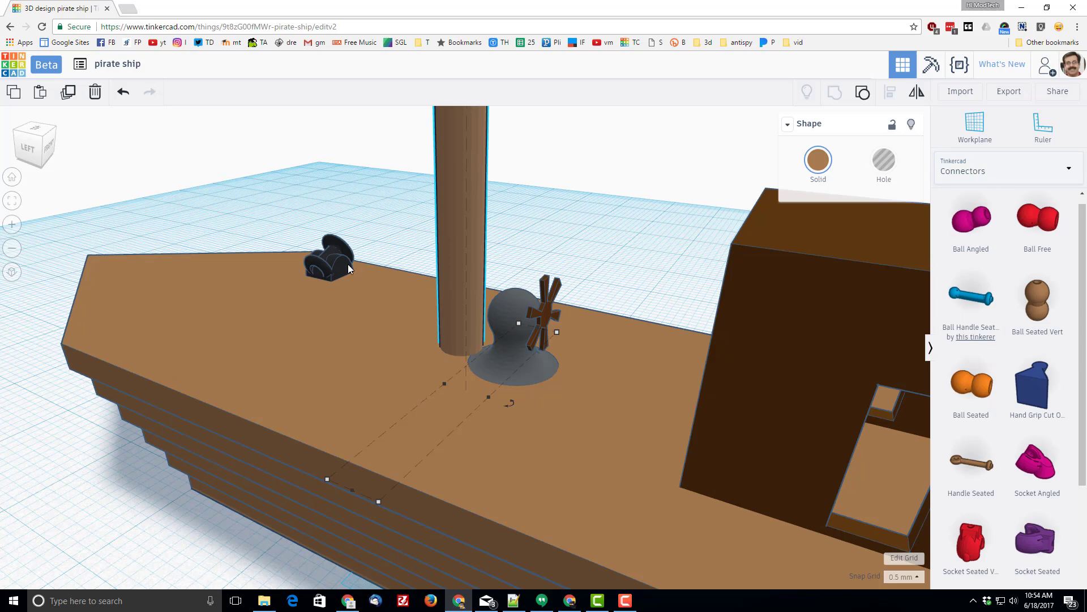
scroll(338, 260, "down", 3)
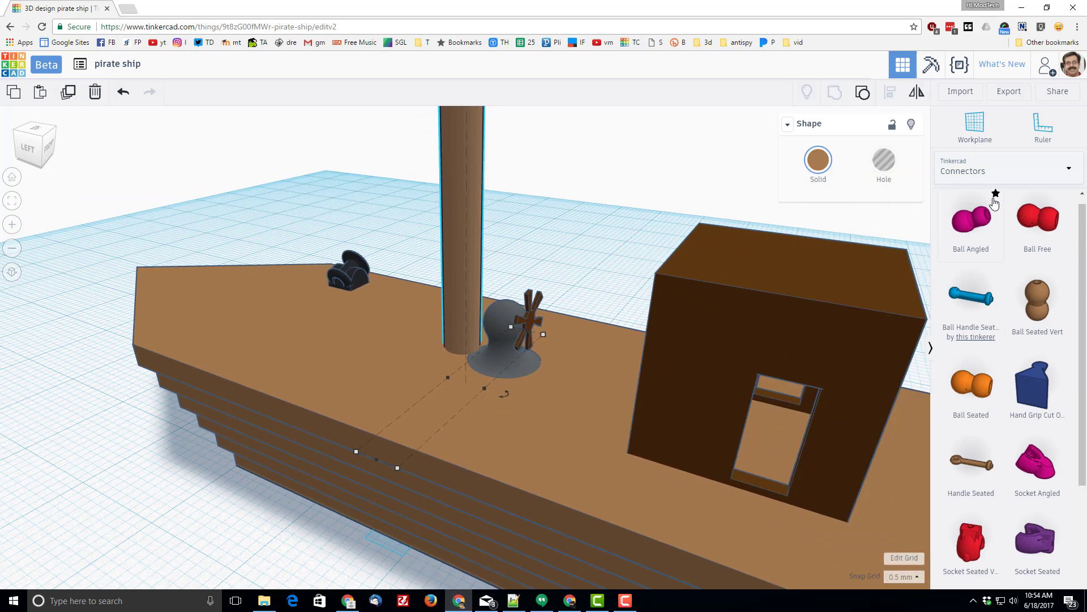
left_click(979, 172)
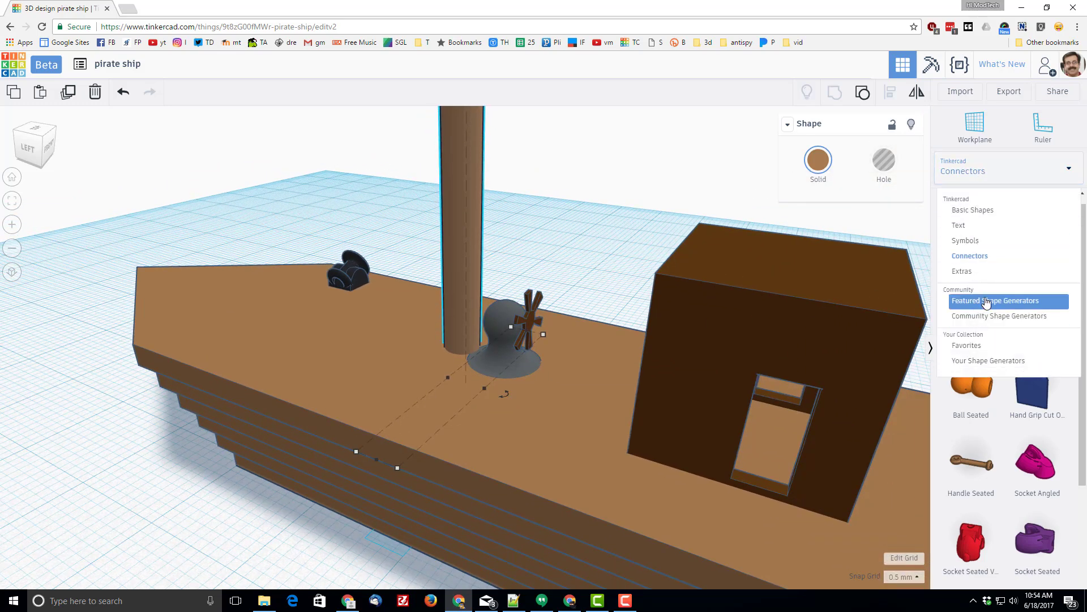
left_click(986, 302)
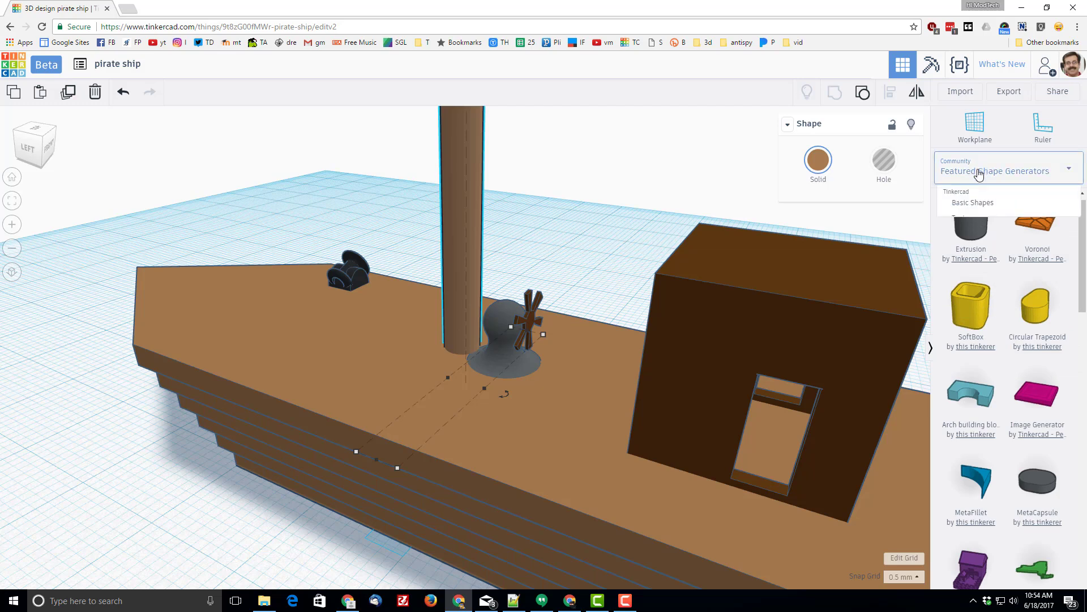
scroll(966, 391, "down", 8)
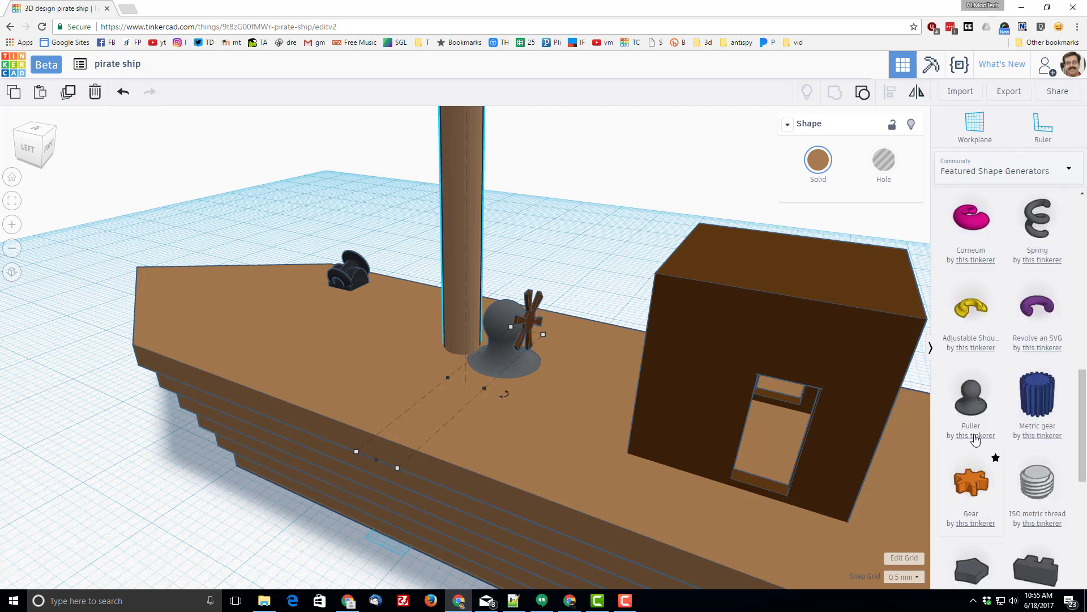
scroll(974, 408, "up", 5)
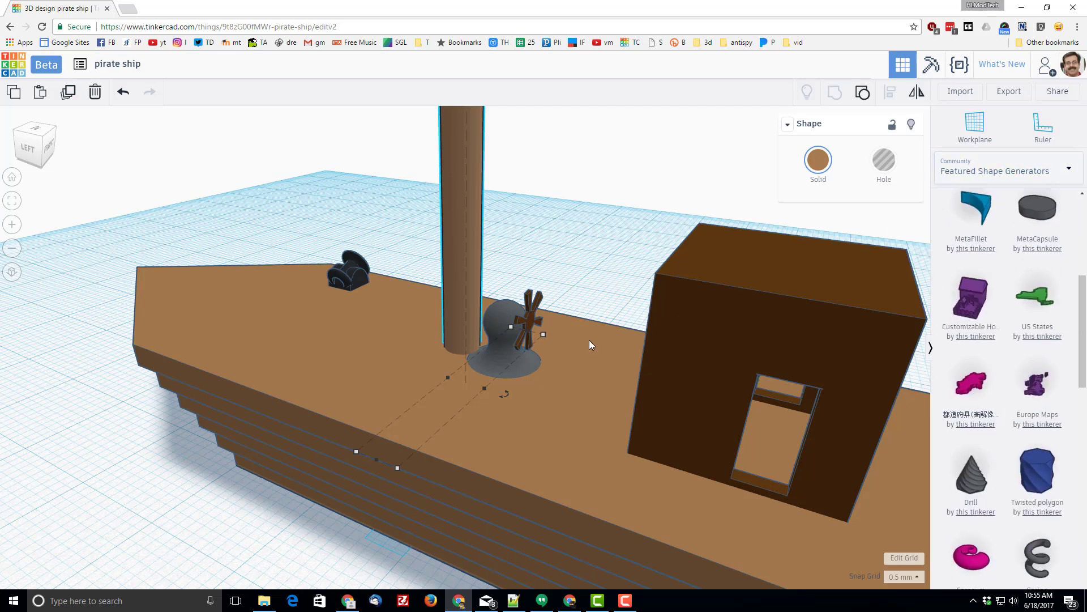
scroll(553, 338, "down", 4)
Select the steering wheel beside the mast and view its colour options.
left_click(490, 340)
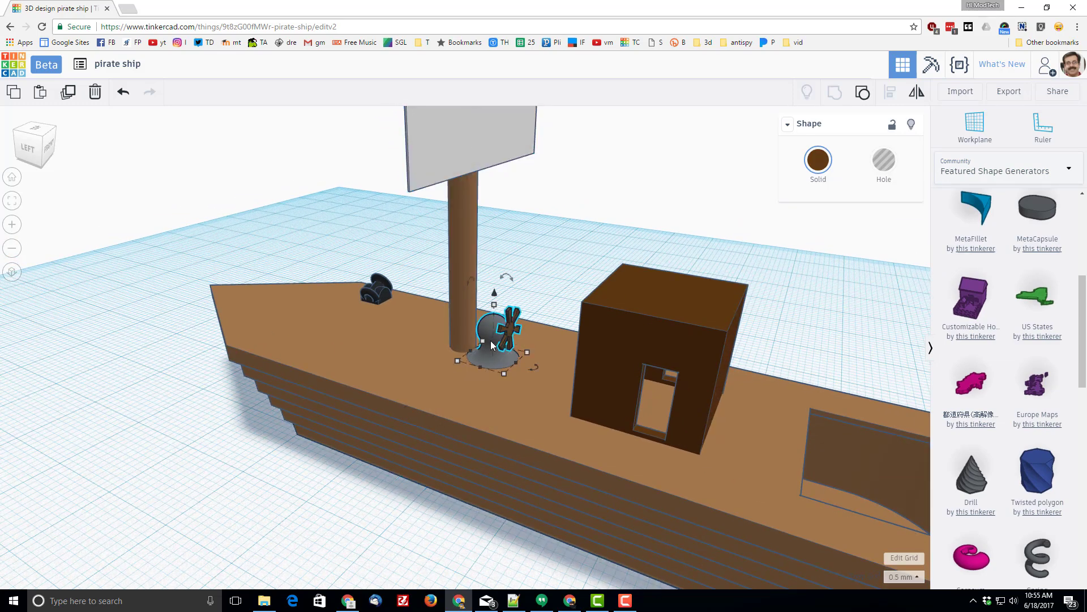
left_click(818, 160)
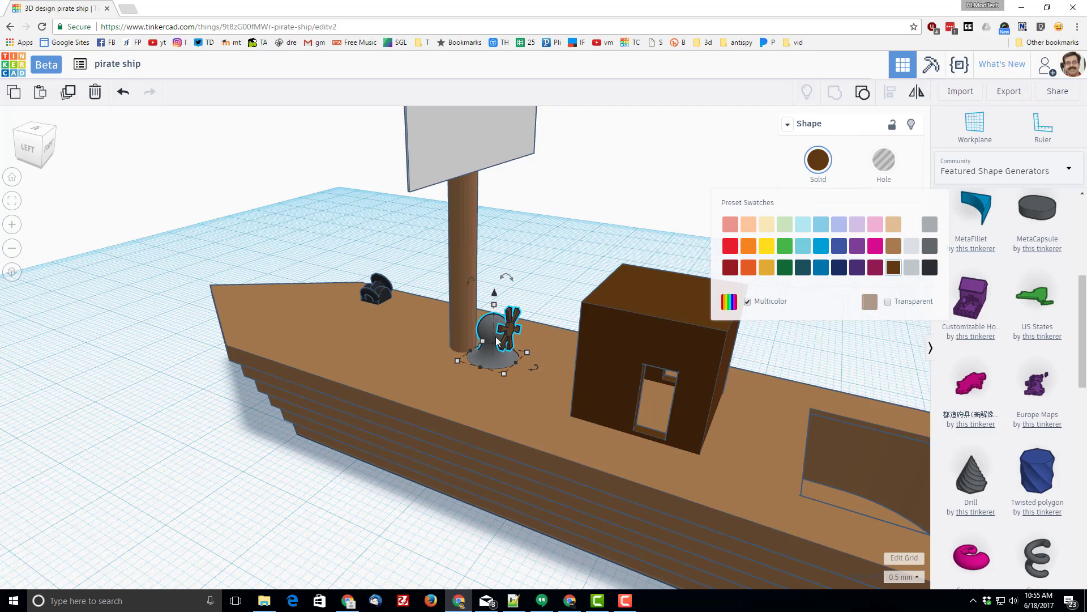
scroll(522, 320, "down", 6)
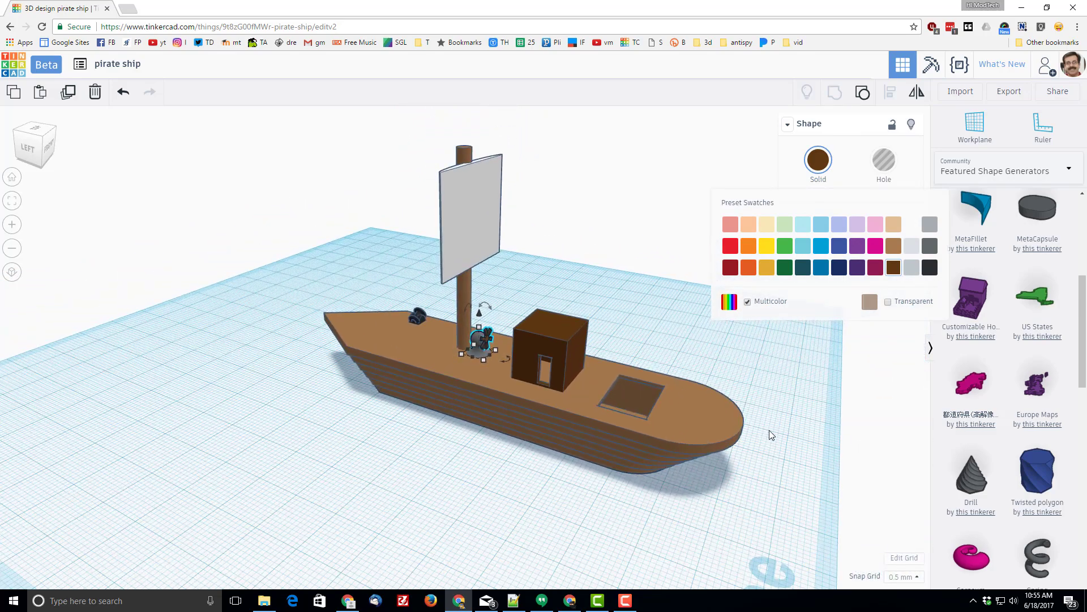
Select the cabin box, then recentre and orbit to a top-down view of the ship.
middle_click_drag(769, 429, 593, 426)
right_click_drag(593, 426, 500, 406)
left_click(507, 311)
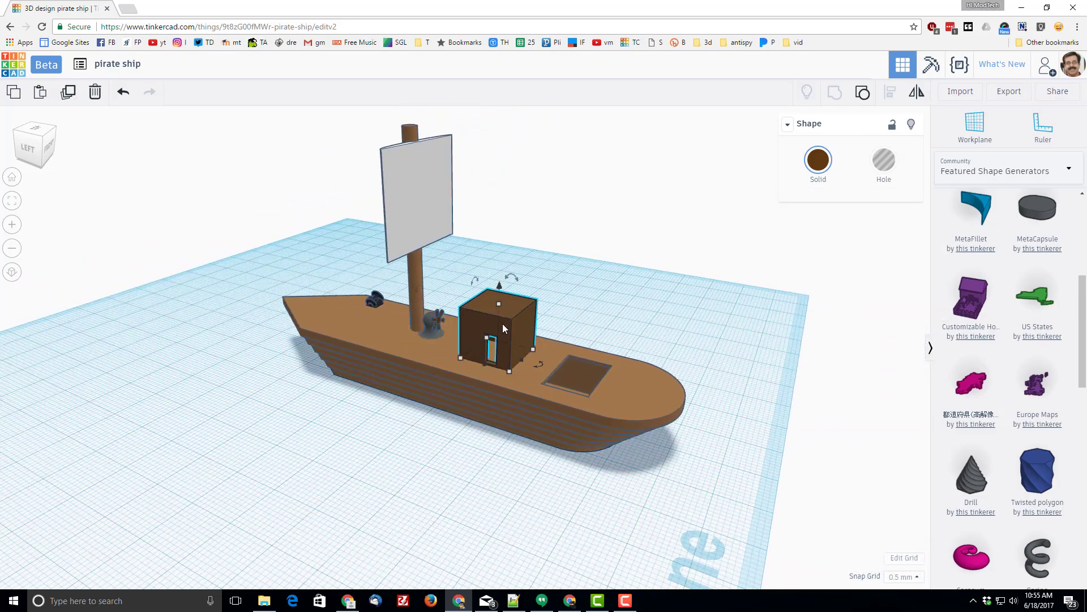
middle_click_drag(495, 351, 593, 349)
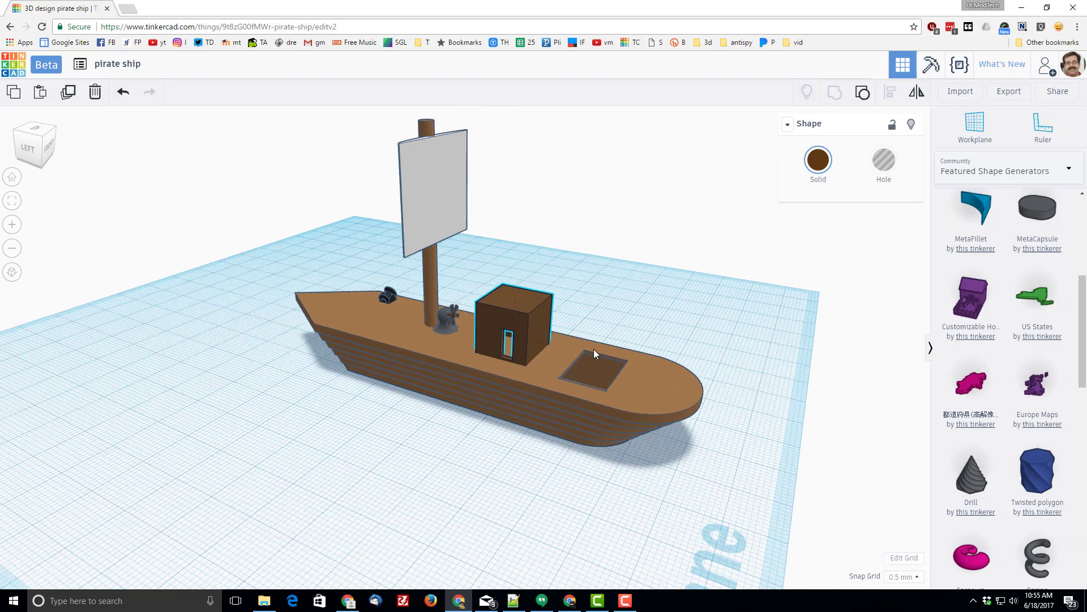
left_click(679, 216)
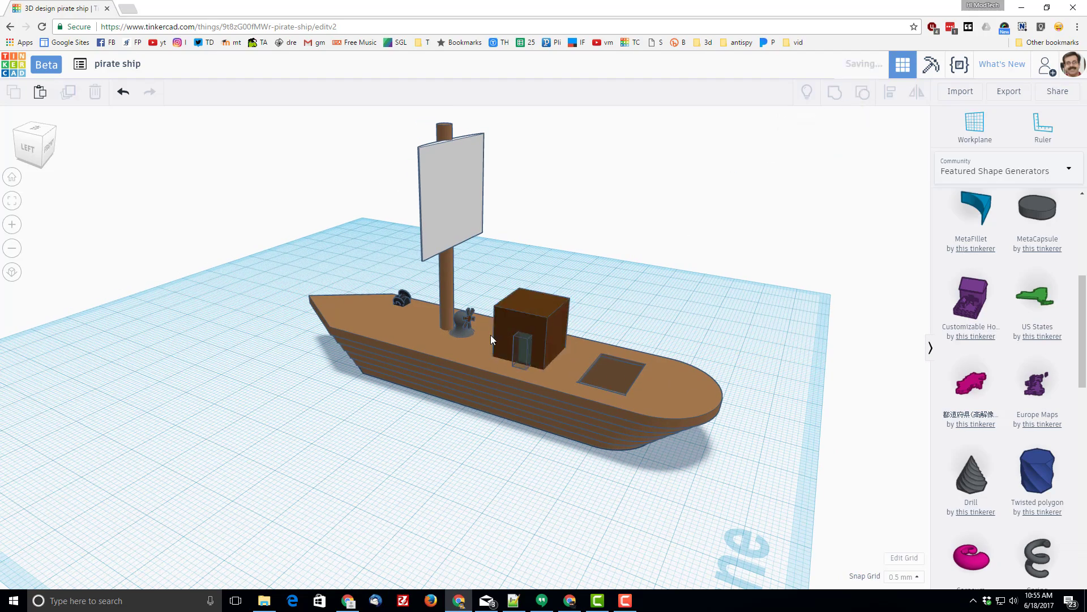
middle_click_drag(491, 334, 581, 462)
right_click_drag(581, 462, 517, 306)
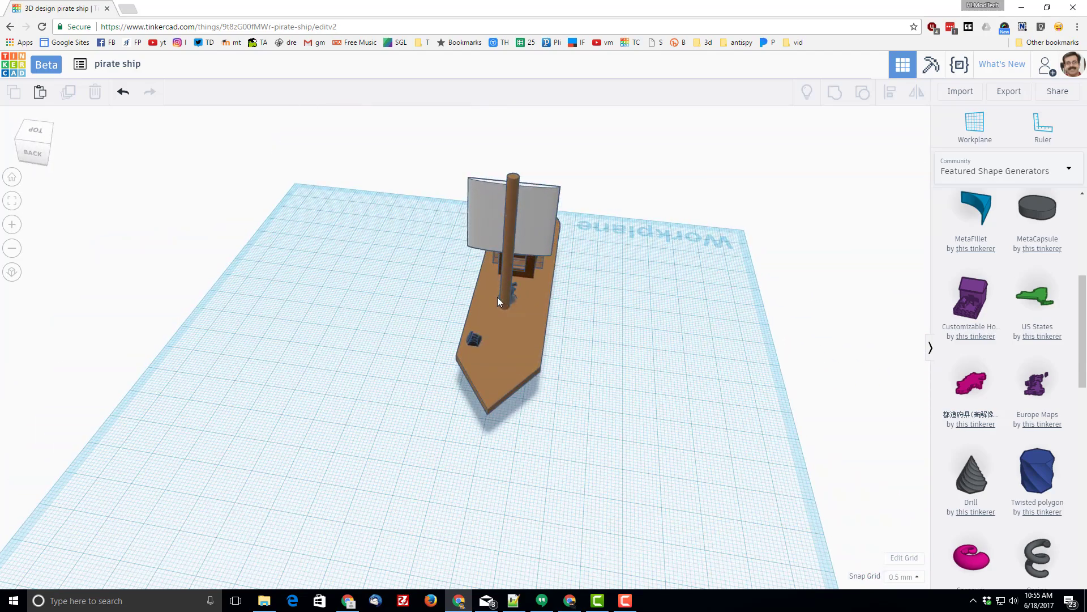
Select the mast and sail, then orbit to side and front-left views of the ship.
left_click(504, 298)
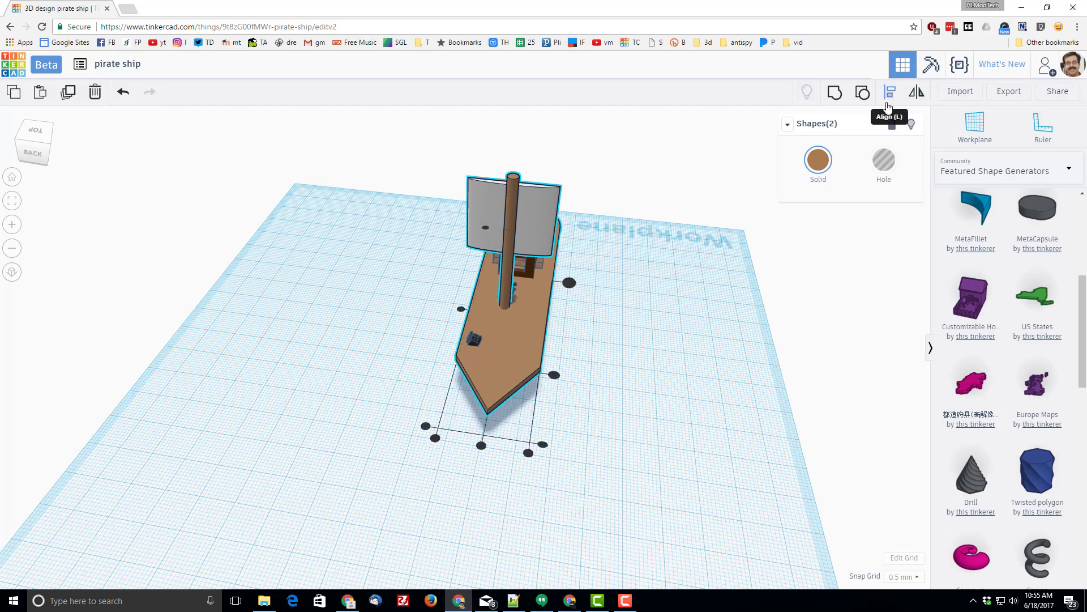
left_click(609, 403)
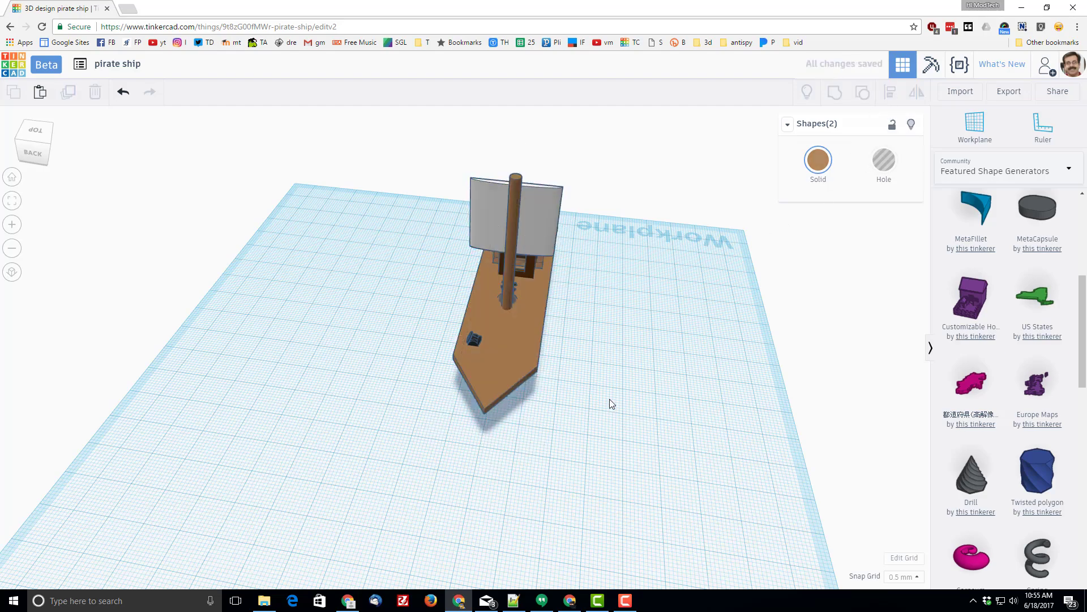
right_click_drag(610, 403, 581, 404)
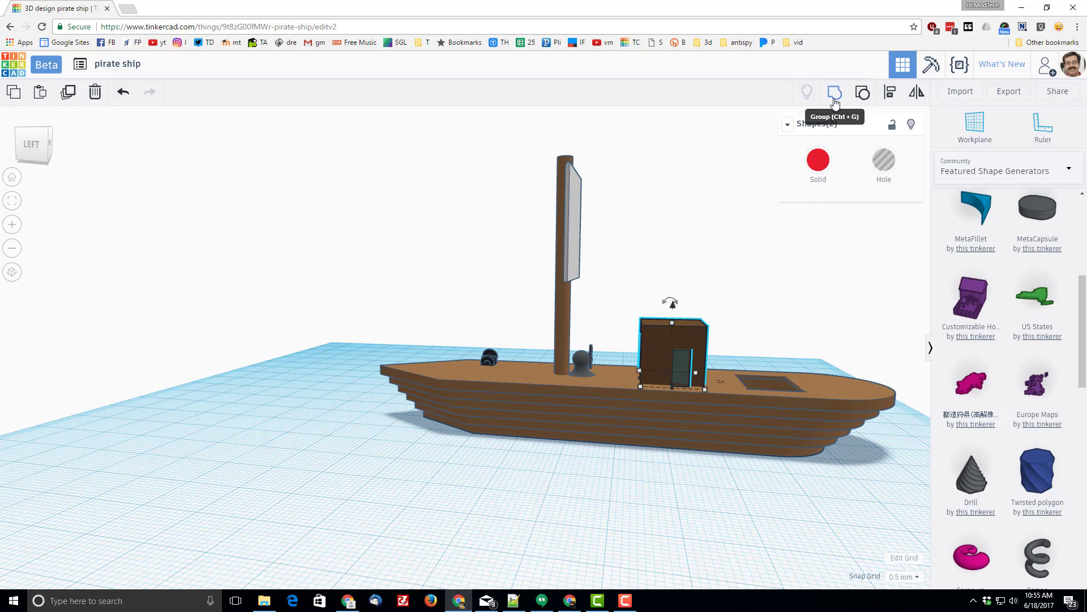
right_click_drag(691, 263, 319, 263)
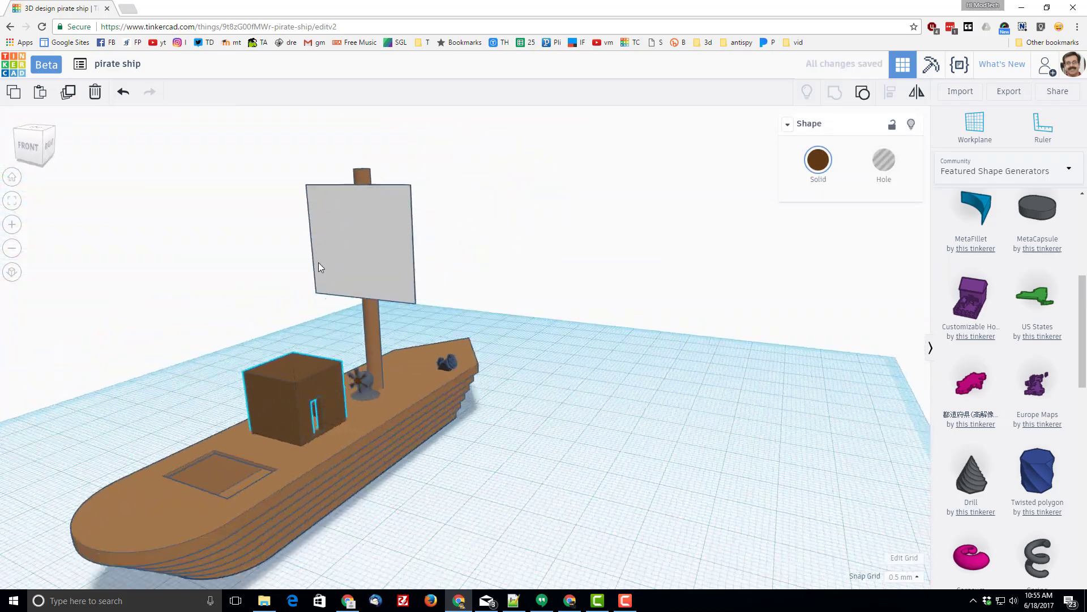